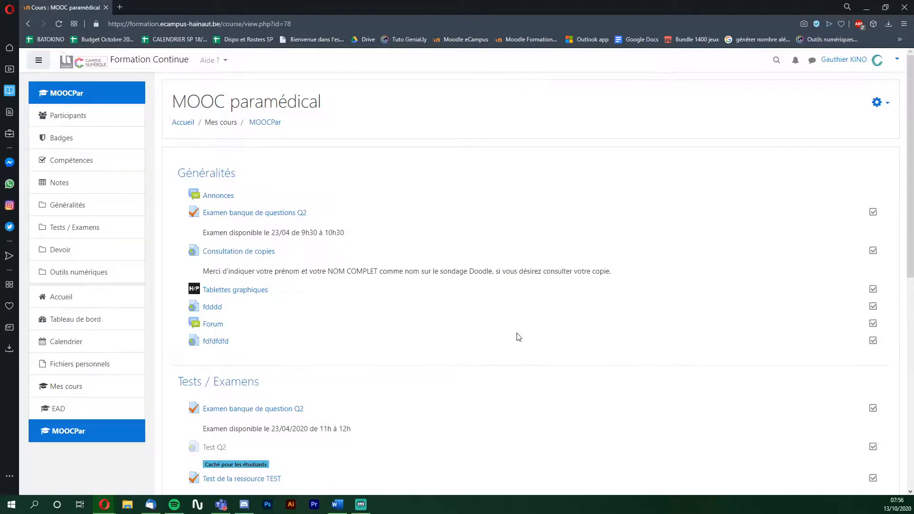
# - Turn on course editing and add a Contenu interactif activity to the Généralités section
pyautogui.click(877, 103)
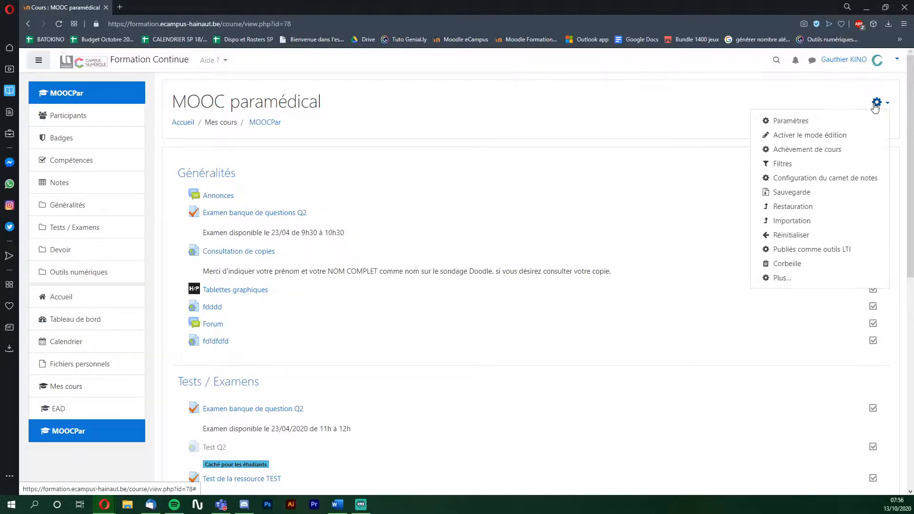
pyautogui.click(806, 136)
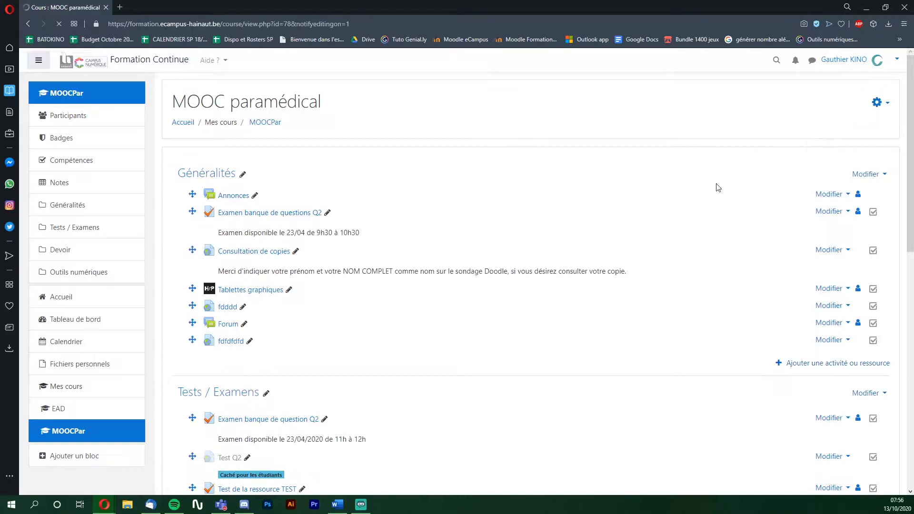
pyautogui.click(797, 364)
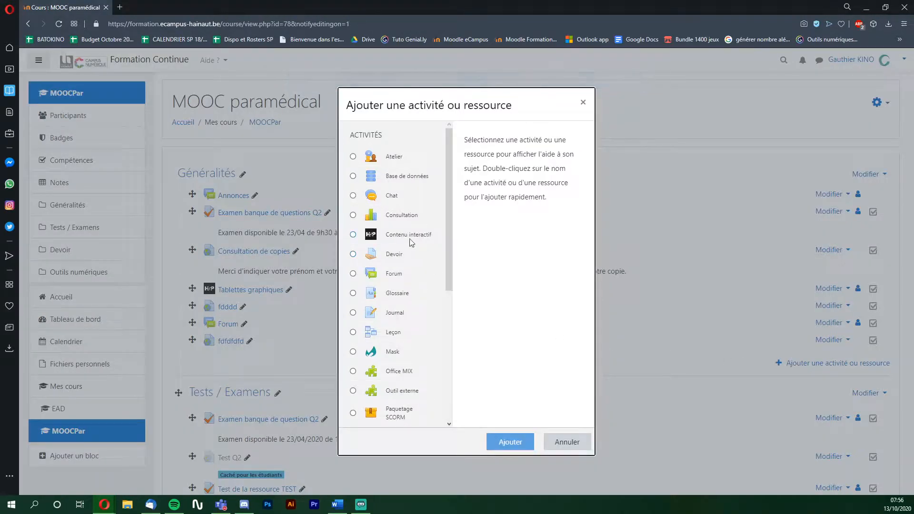
pyautogui.click(400, 237)
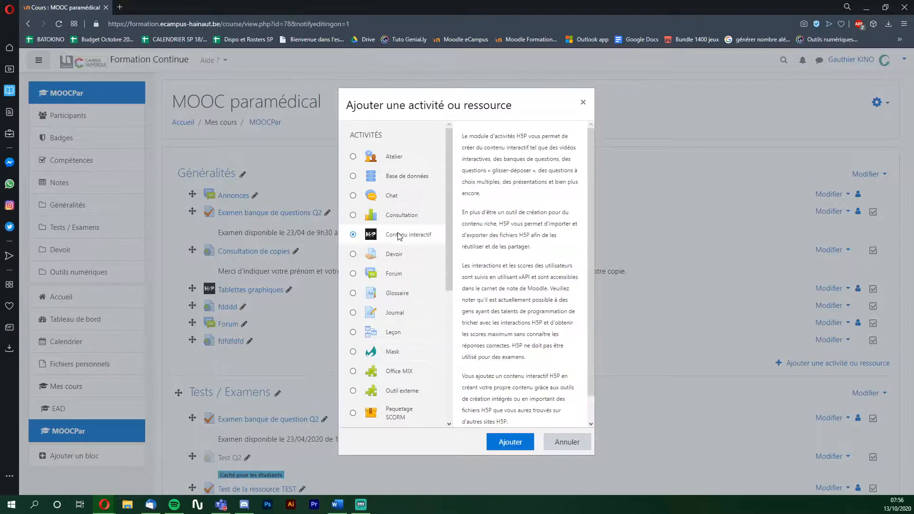
pyautogui.click(521, 442)
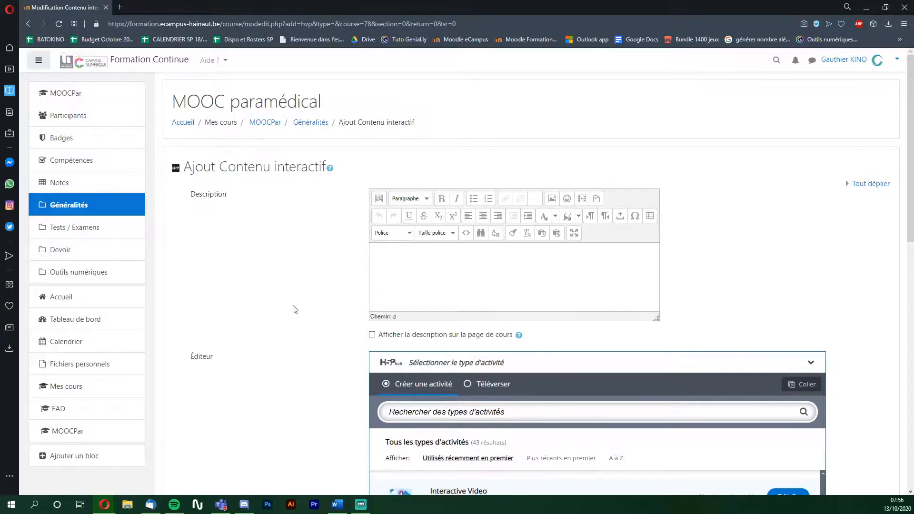
# - Pick Interactive Video from the H5P content type list
pyautogui.scroll(-5, 316, 312)
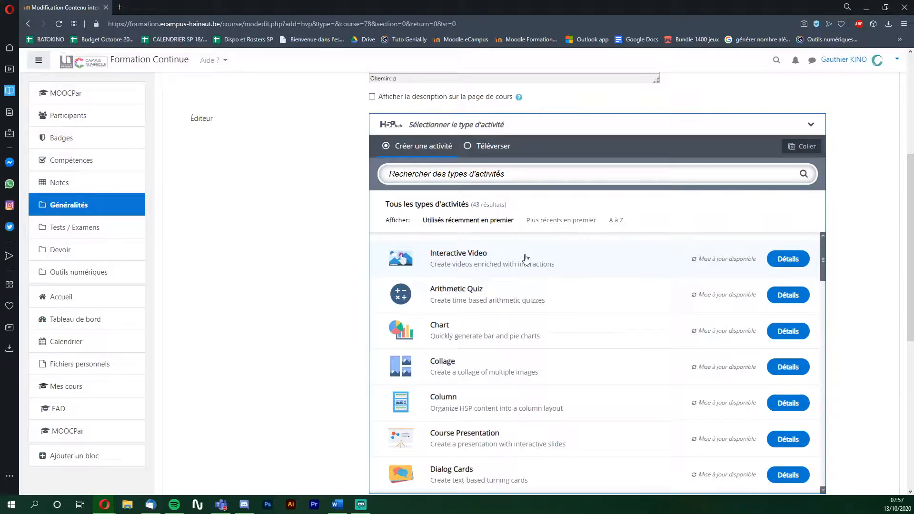
pyautogui.click(525, 258)
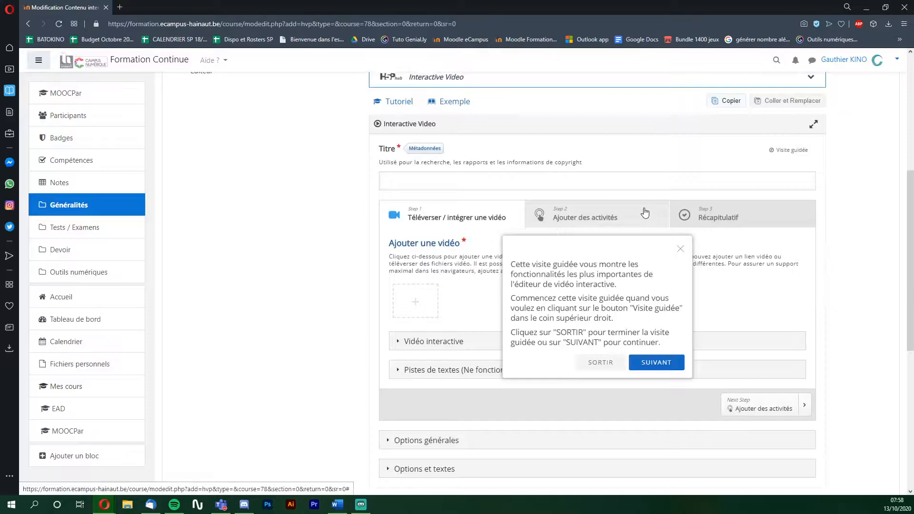
# - Dismiss the tour, title the activity 'Tablettes graphiques', and open the add-video panel
pyautogui.click(680, 249)
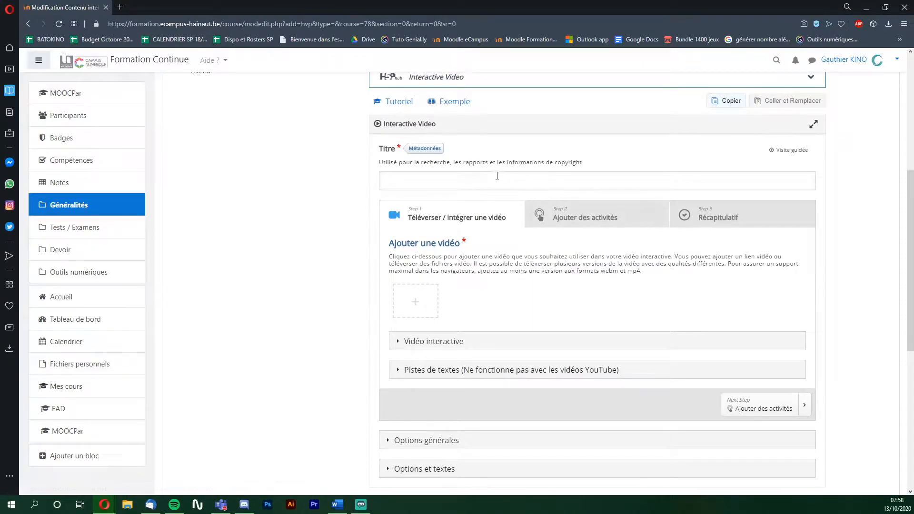
pyautogui.click(465, 181)
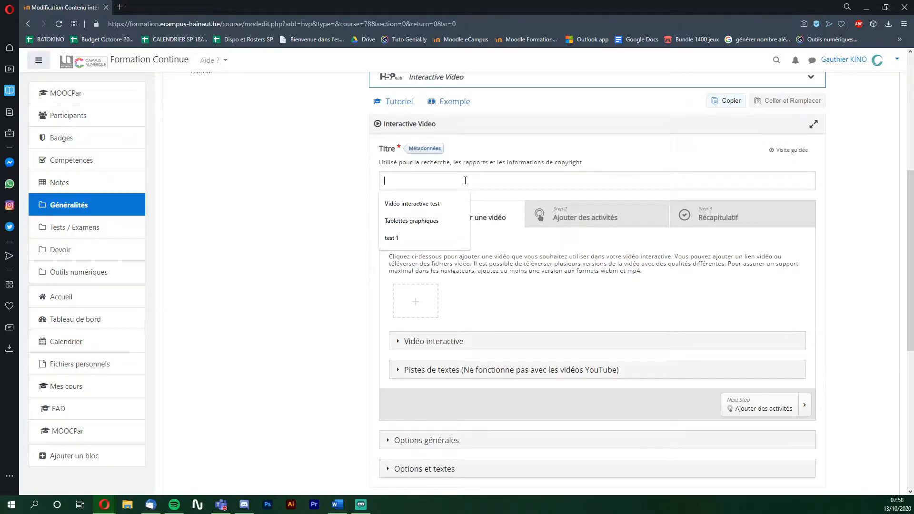
pyautogui.write('Tablettes graphiques')
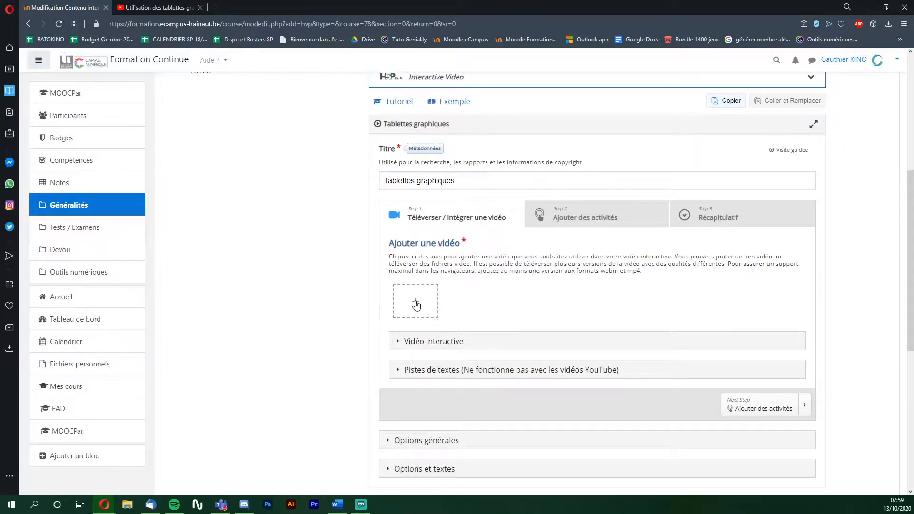
pyautogui.click(416, 302)
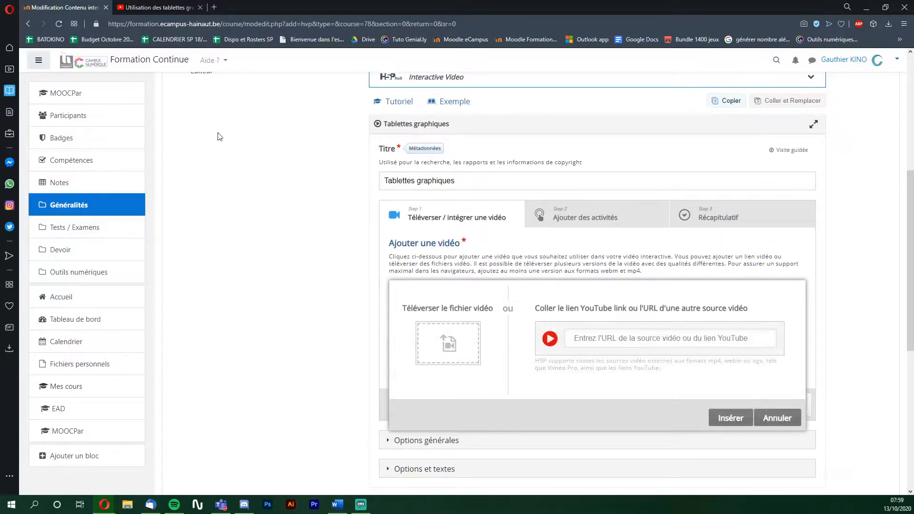
pyautogui.click(157, 9)
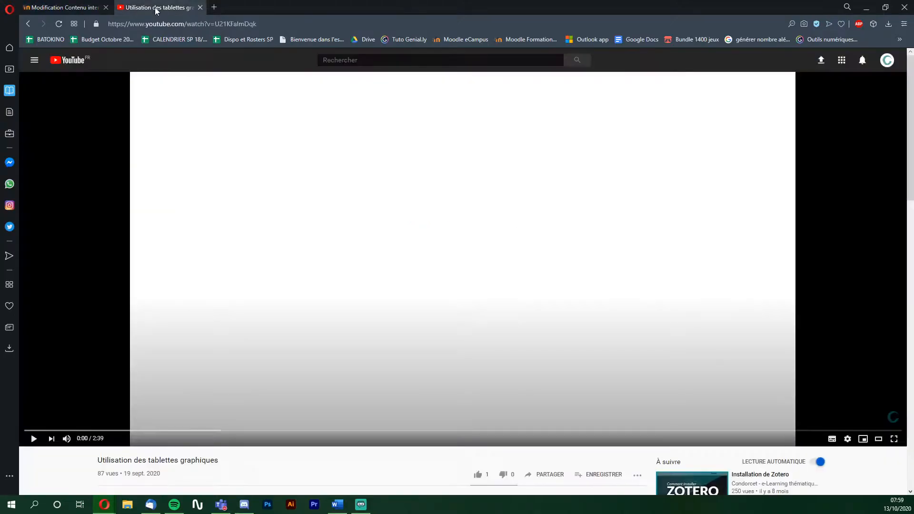
# - Copy the YouTube video's web address and return to Moodle's video link field
pyautogui.click(283, 19)
pyautogui.moveTo(283, 19); pyautogui.dragTo(116, 28)
pyautogui.rightClick(145, 27)
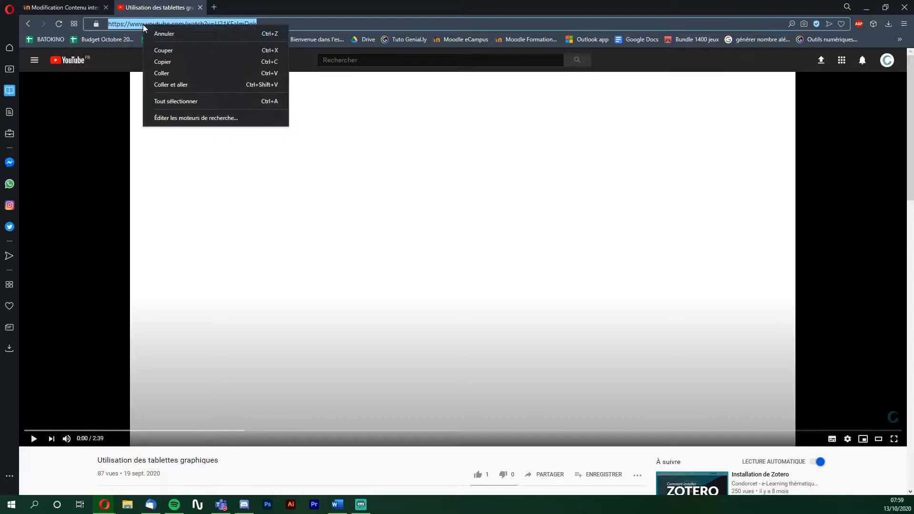
pyautogui.click(175, 61)
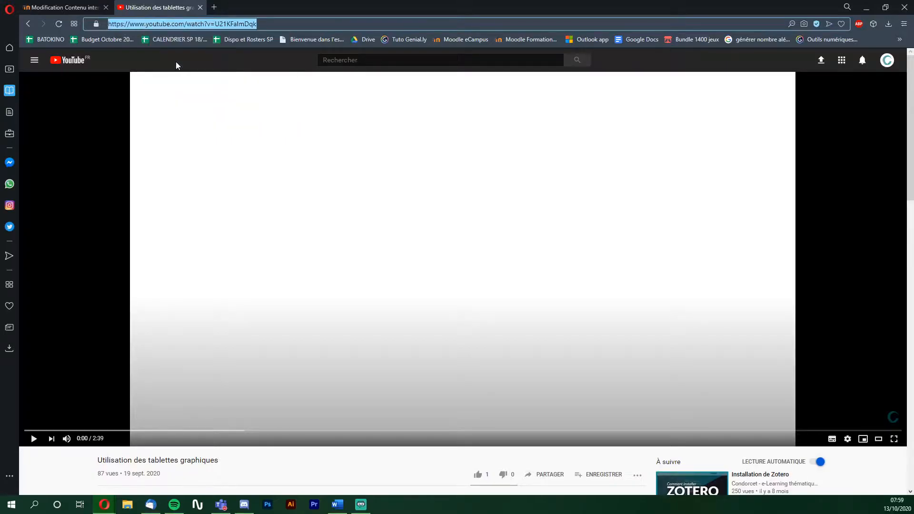
pyautogui.click(66, 8)
pyautogui.click(624, 338)
# - Paste the copied YouTube link into the video field and insert it
pyautogui.rightClick(624, 338)
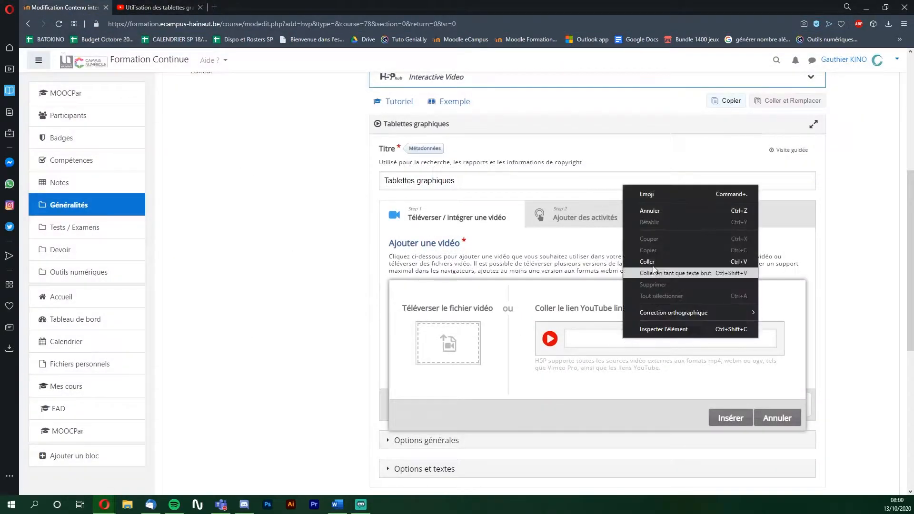
pyautogui.click(661, 262)
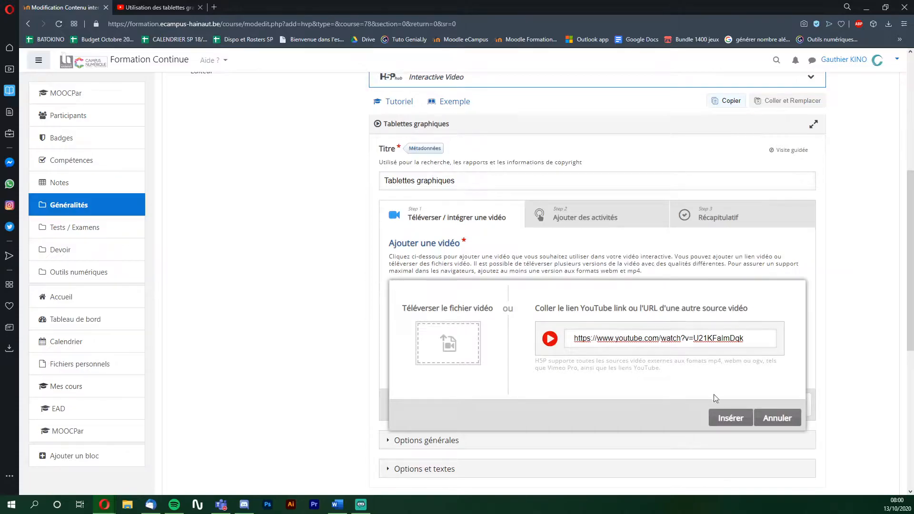
pyautogui.click(729, 419)
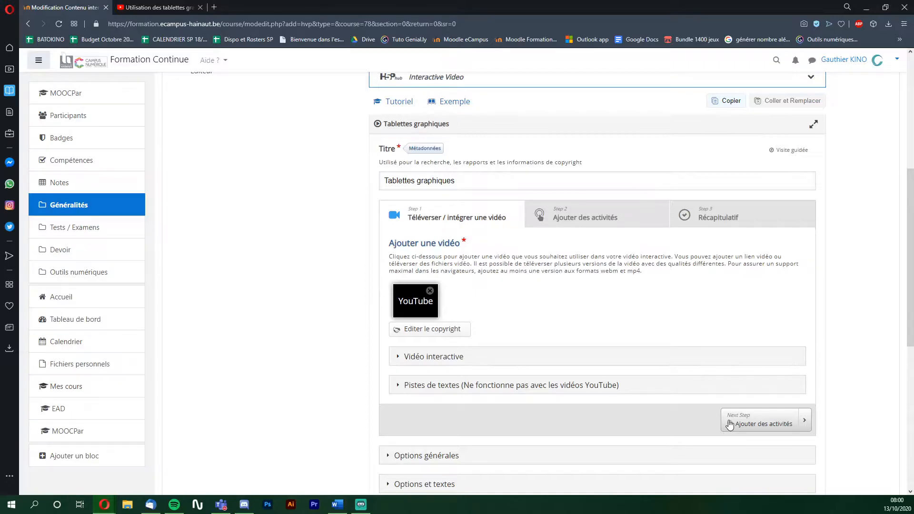
# - Expand and review the Vidéo interactive, Pistes de textes, Options générales and Options et textes sections
pyautogui.click(422, 364)
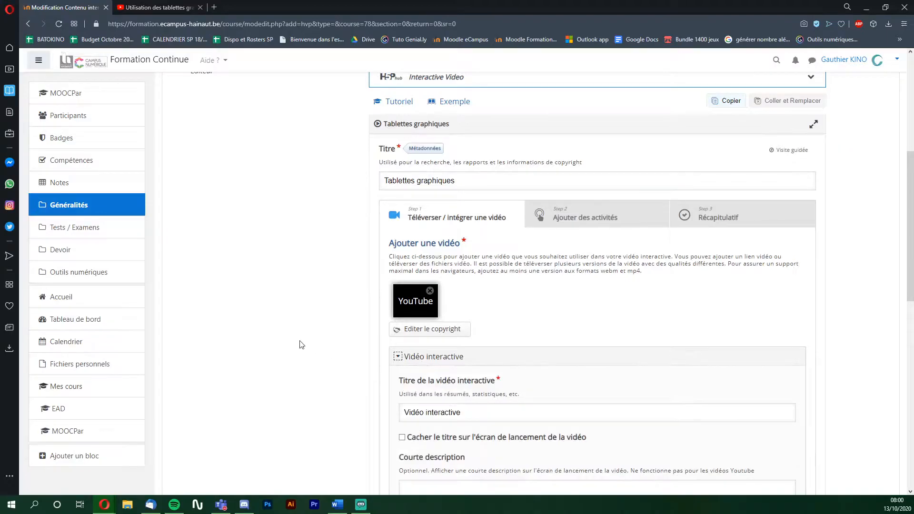
pyautogui.scroll(-3, 300, 340)
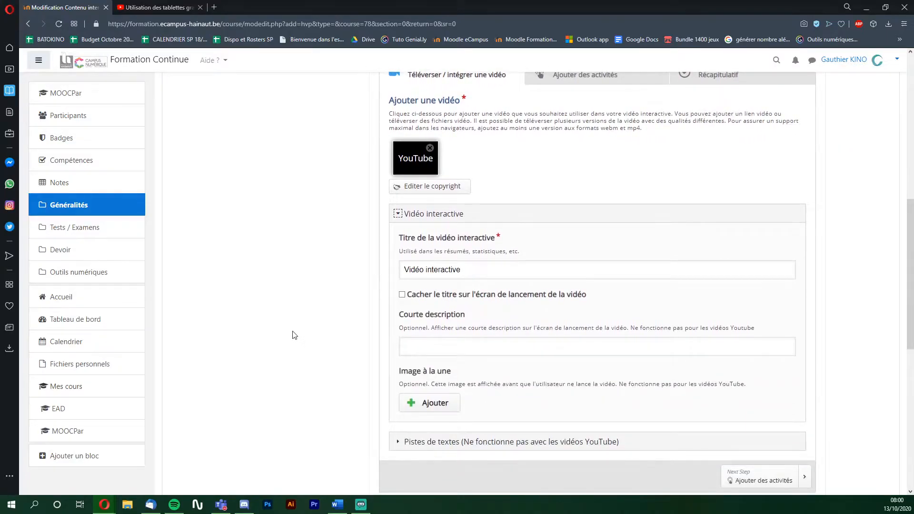
pyautogui.click(450, 443)
pyautogui.scroll(-4, 320, 402)
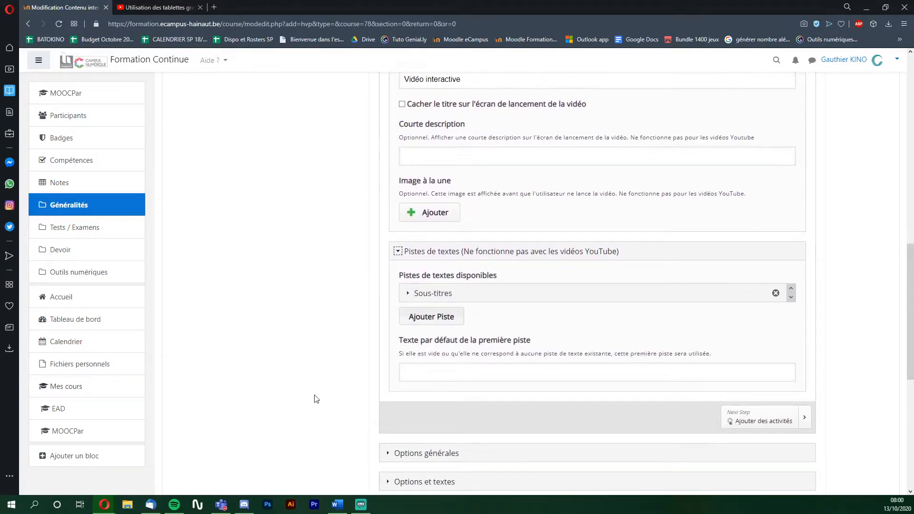
pyautogui.scroll(-2, 343, 381)
pyautogui.click(400, 361)
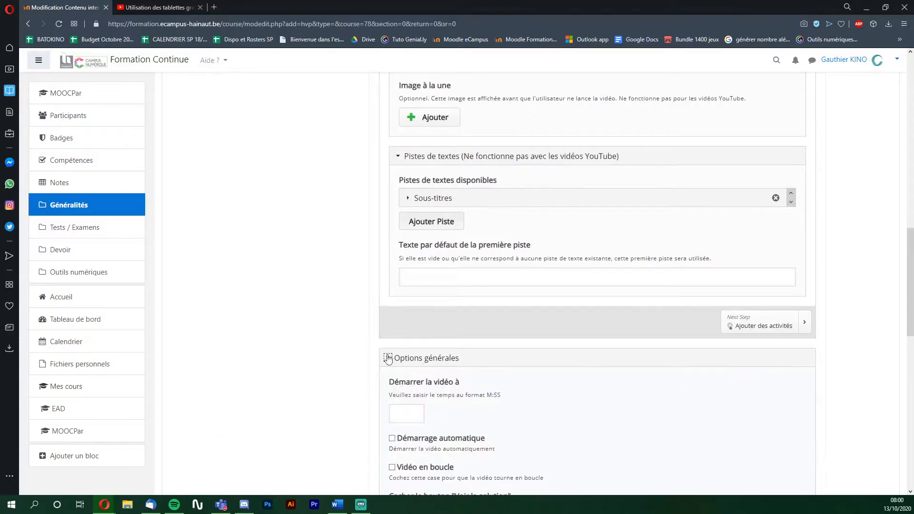
pyautogui.scroll(-5, 327, 351)
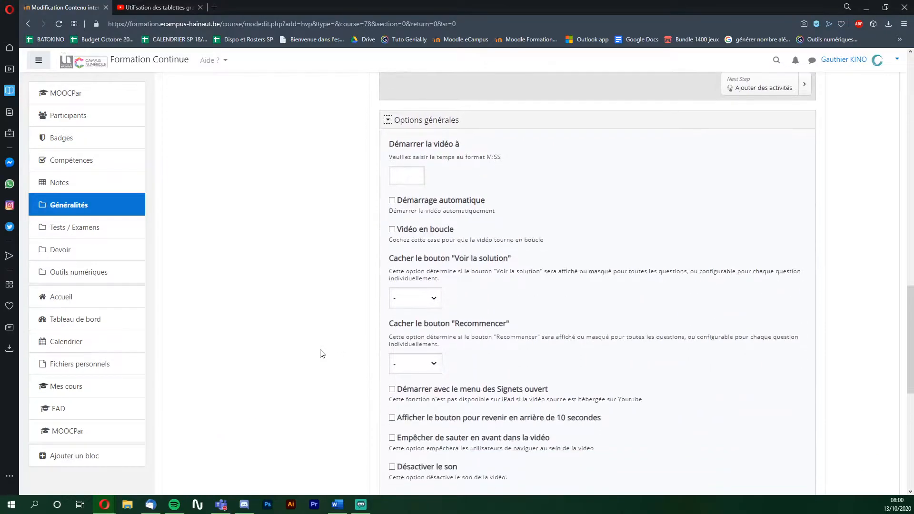
pyautogui.scroll(-2, 320, 353)
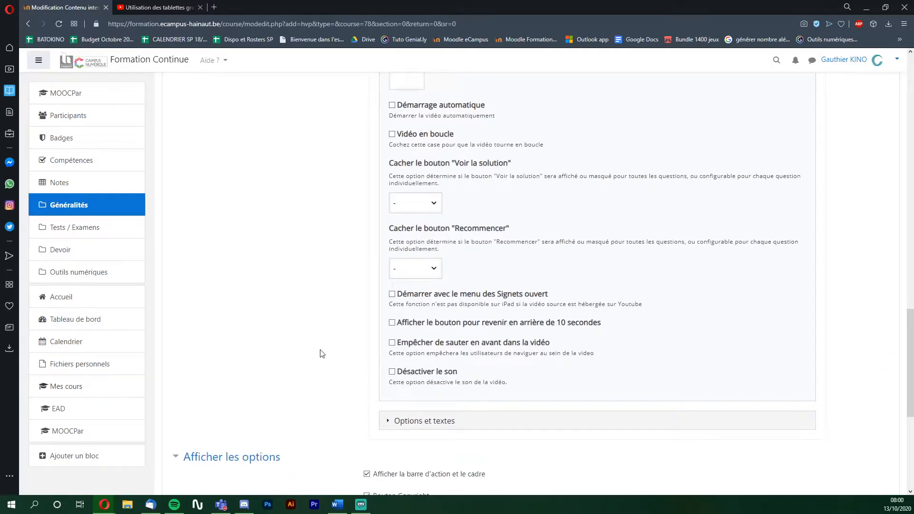
pyautogui.click(411, 424)
pyautogui.scroll(-6, 286, 371)
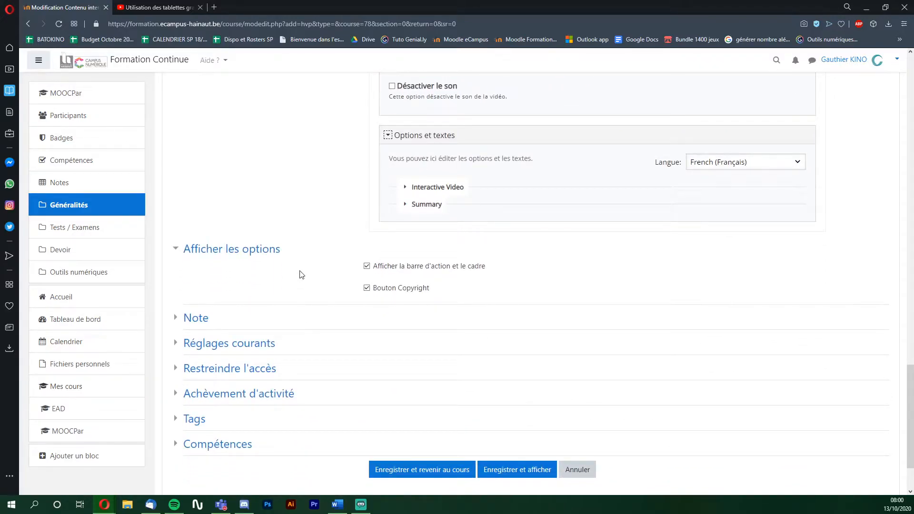
pyautogui.scroll(15, 301, 275)
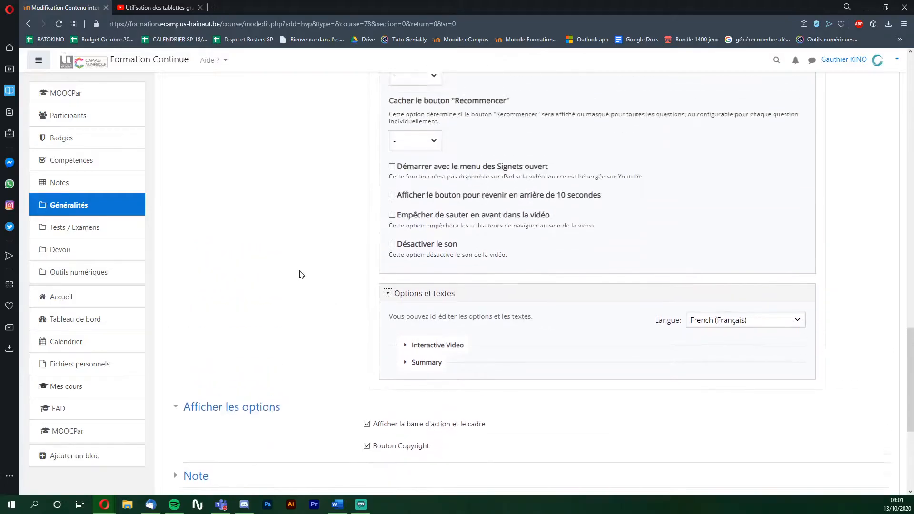
pyautogui.scroll(6, 301, 274)
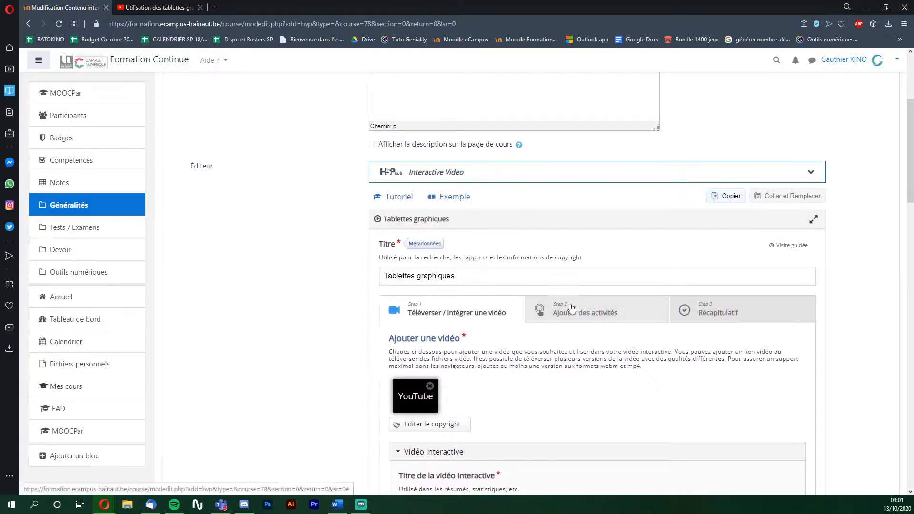
# - Go to the Ajouter des activités step, close the interactions tip, and show the full video
pyautogui.click(590, 313)
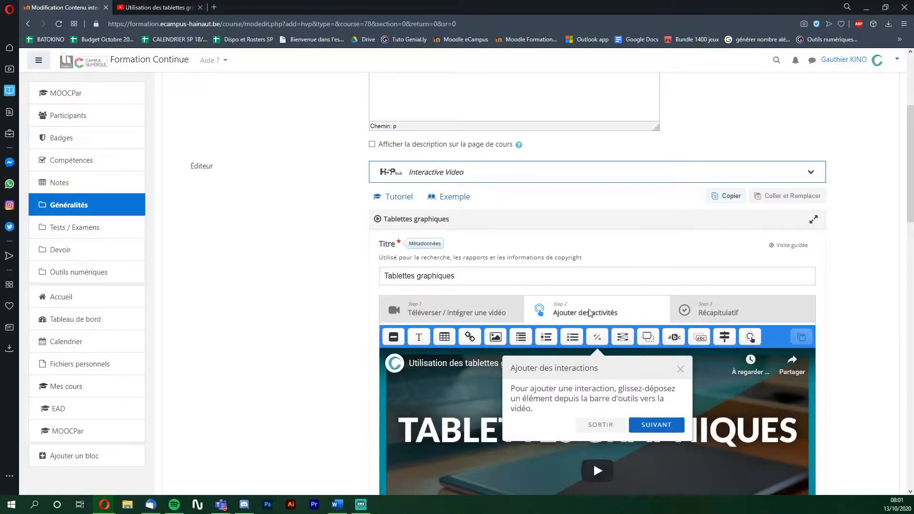
pyautogui.click(680, 370)
pyautogui.scroll(-4, 340, 323)
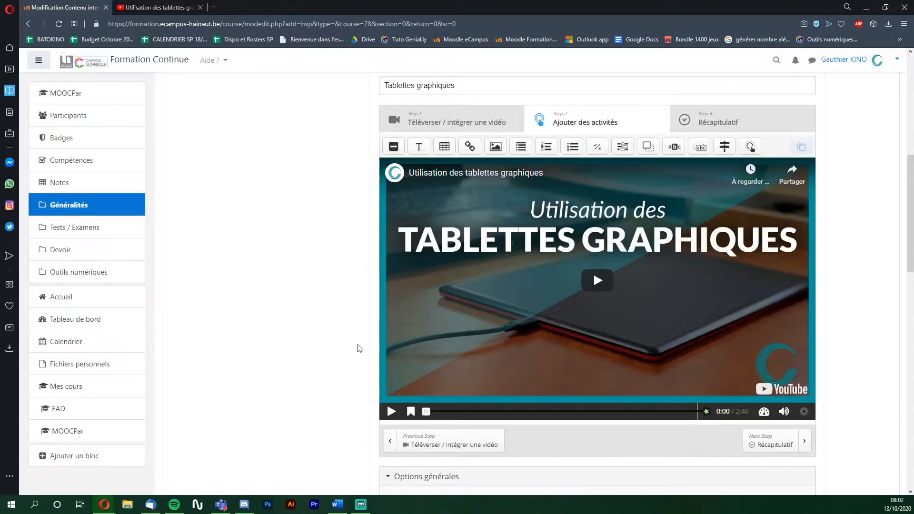
# - Play the video preview and add a Link interaction
pyautogui.click(390, 412)
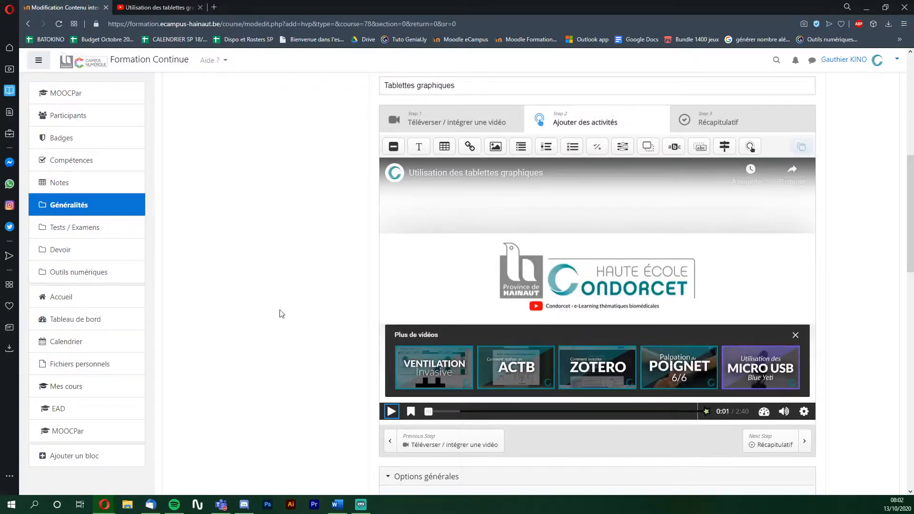
pyautogui.click(470, 148)
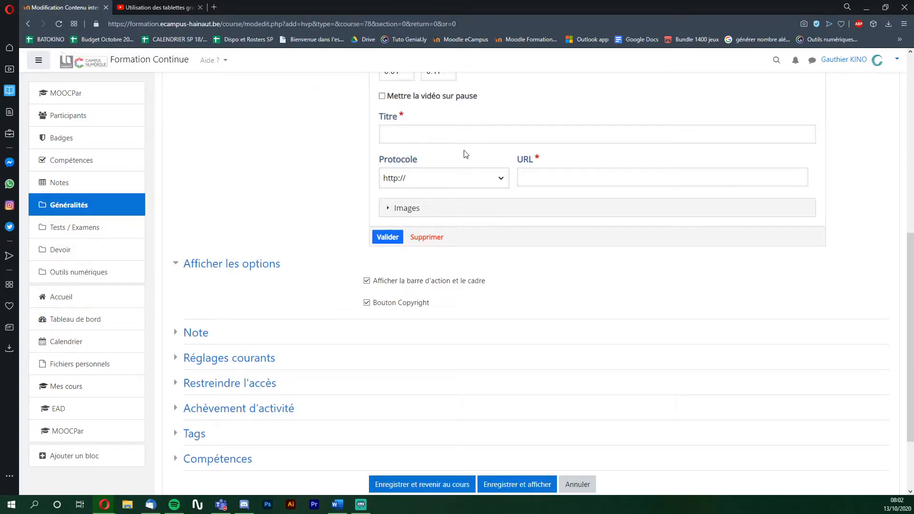
# - Set the link to end at 0:06, titled 'Site web Condorcet', pointing to condorcet.be
pyautogui.scroll(2, 333, 209)
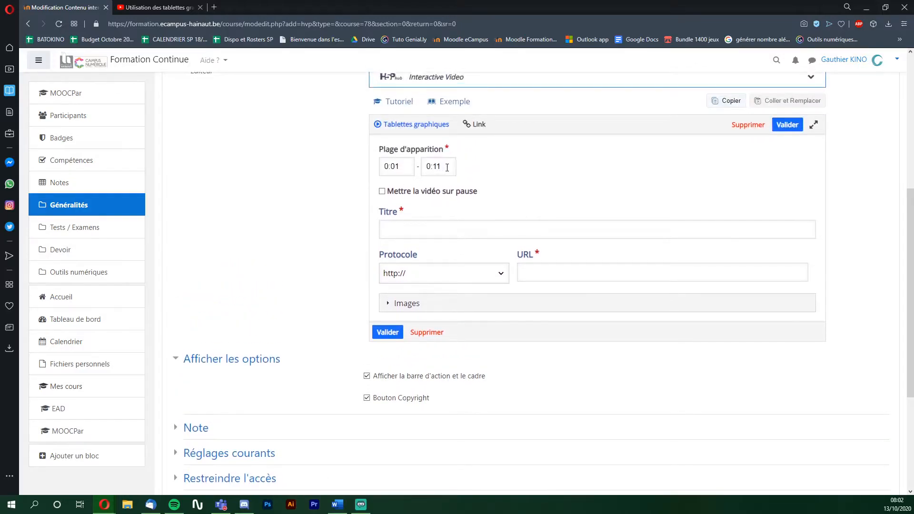
pyautogui.moveTo(432, 166); pyautogui.dragTo(452, 167)
pyautogui.write('06')
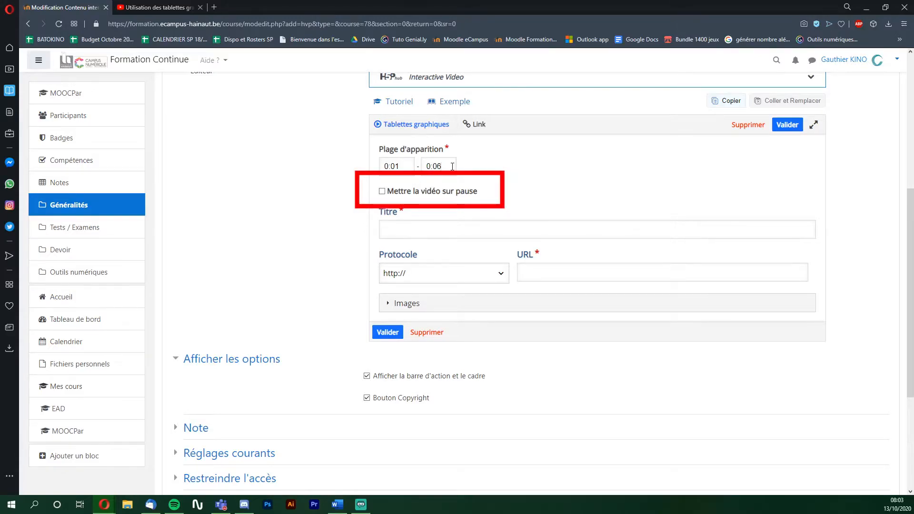
pyautogui.click(423, 234)
pyautogui.write('Site w')
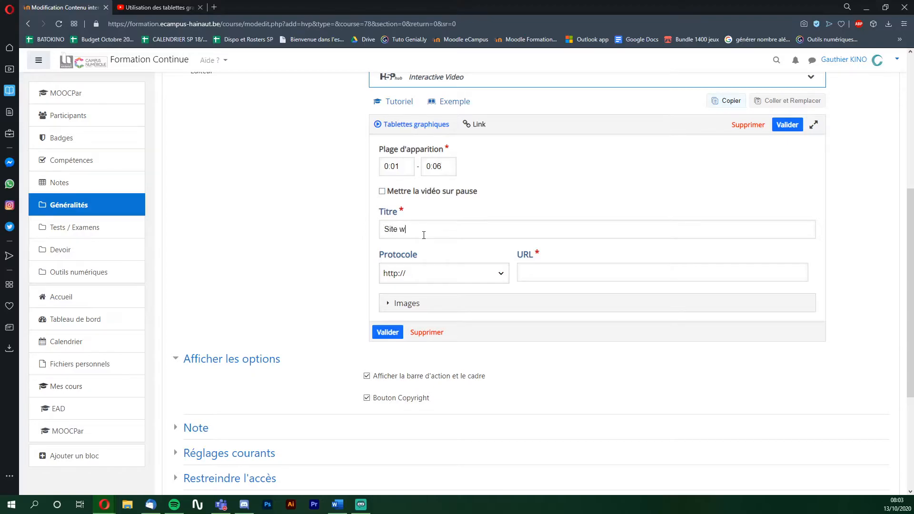
pyautogui.write('eb Cono')
pyautogui.write('orcet')
pyautogui.click(534, 268)
pyautogui.write('condorcet.be')
# - Save the link, move it lower on the video, and preview playback up to 0:11
pyautogui.click(387, 332)
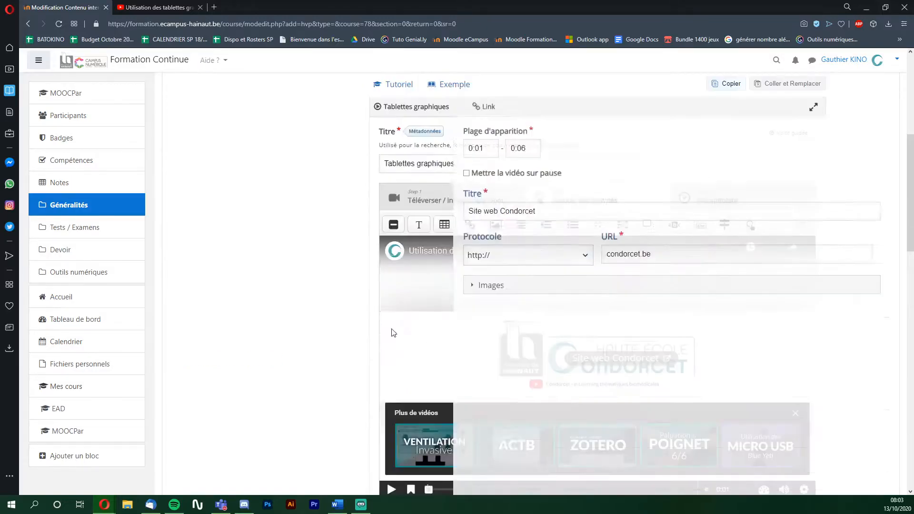
pyautogui.moveTo(595, 349); pyautogui.dragTo(588, 424)
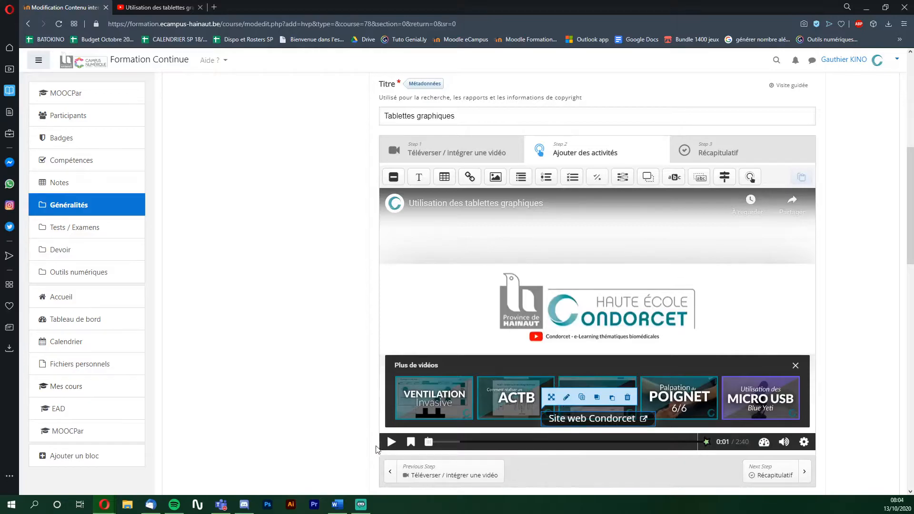
pyautogui.click(391, 443)
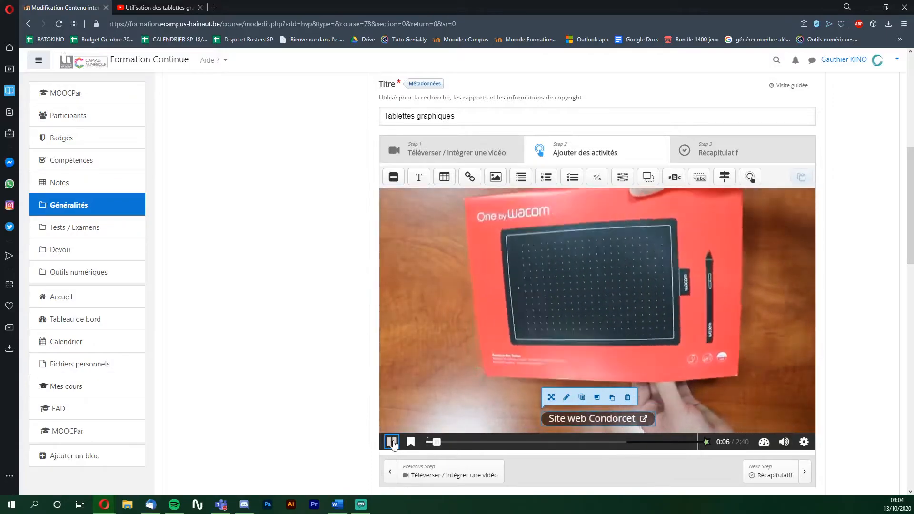
pyautogui.click(393, 442)
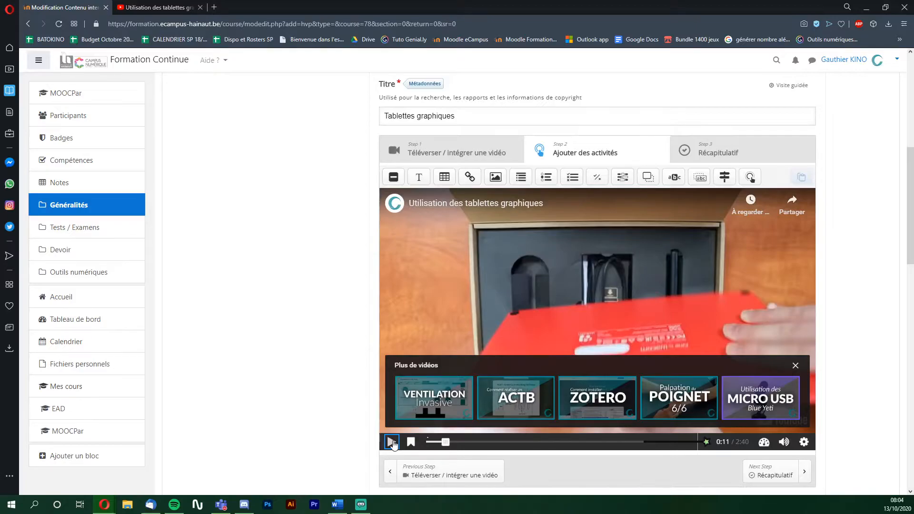
# - Add a text interaction ending at 0:17, labelled 'Réservation de tablette', recommending reserving a tablette
pyautogui.click(421, 178)
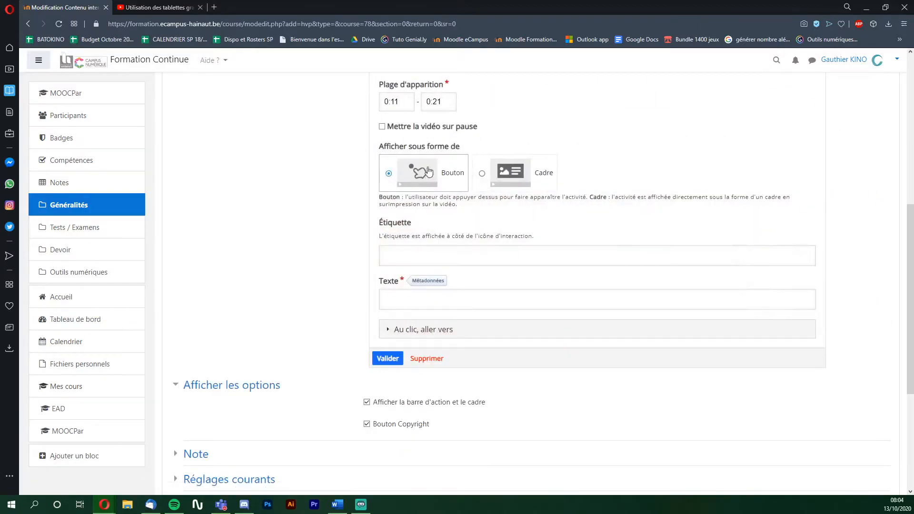
pyautogui.doubleClick(436, 101)
pyautogui.write('17')
pyautogui.click(424, 257)
pyautogui.write('Réserva')
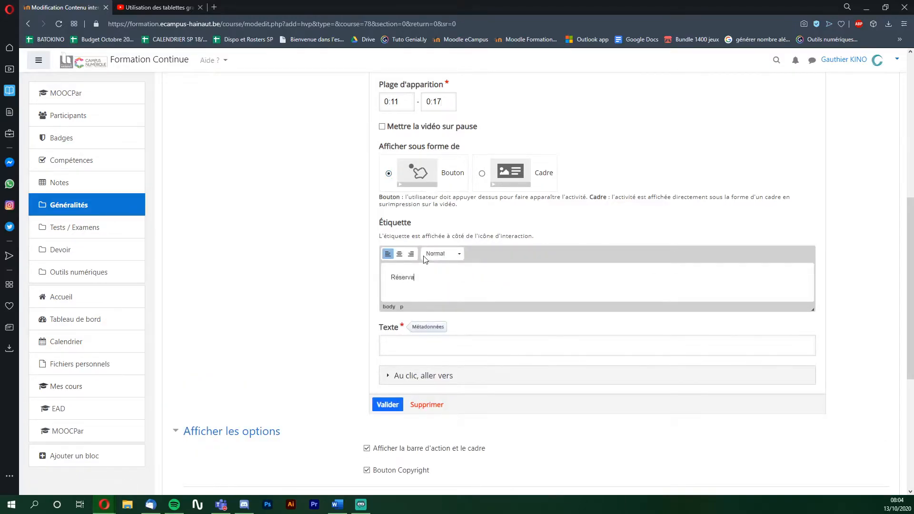
pyautogui.write('tion de tablette')
pyautogui.click(448, 346)
pyautogui.write("Il est recommandé de réserver une tablette afin d'être certain d'y avoir accès lors de votre cours")
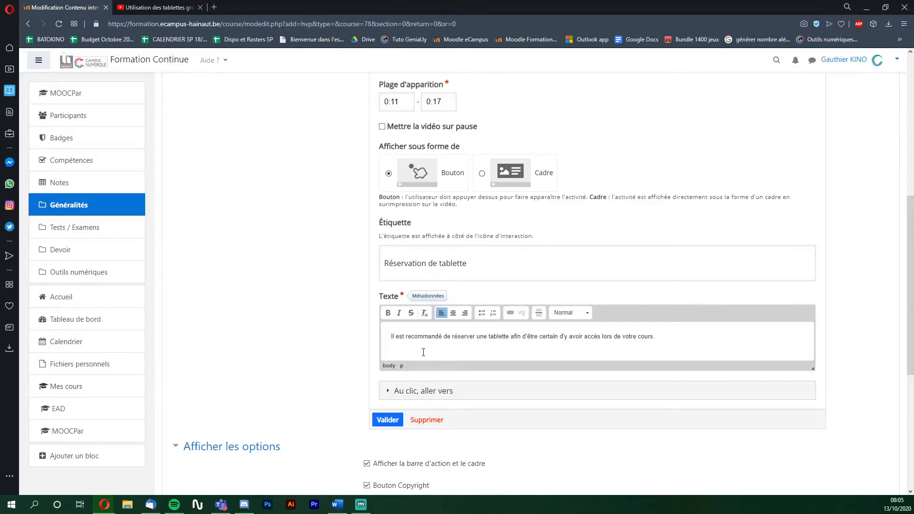
# - Save the Réservation de tablette button, move it up and right, and pause at 0:30
pyautogui.click(390, 392)
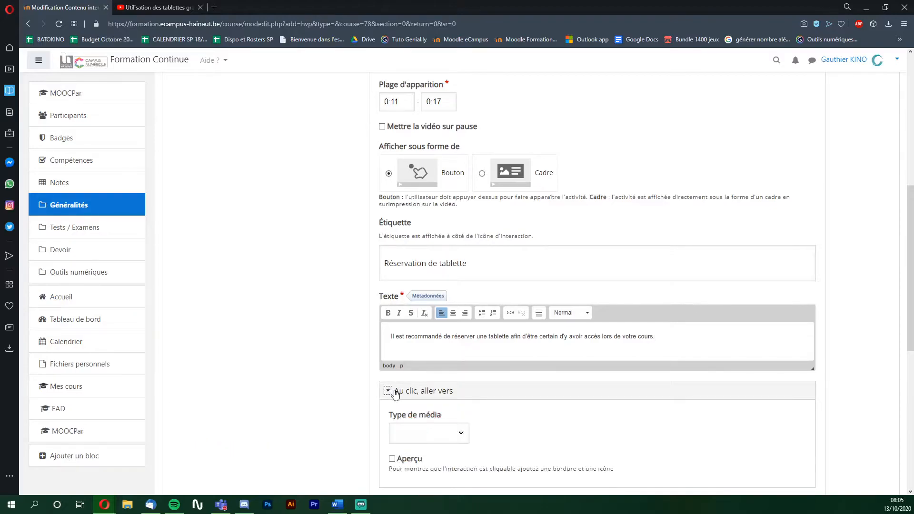
pyautogui.scroll(-2, 303, 388)
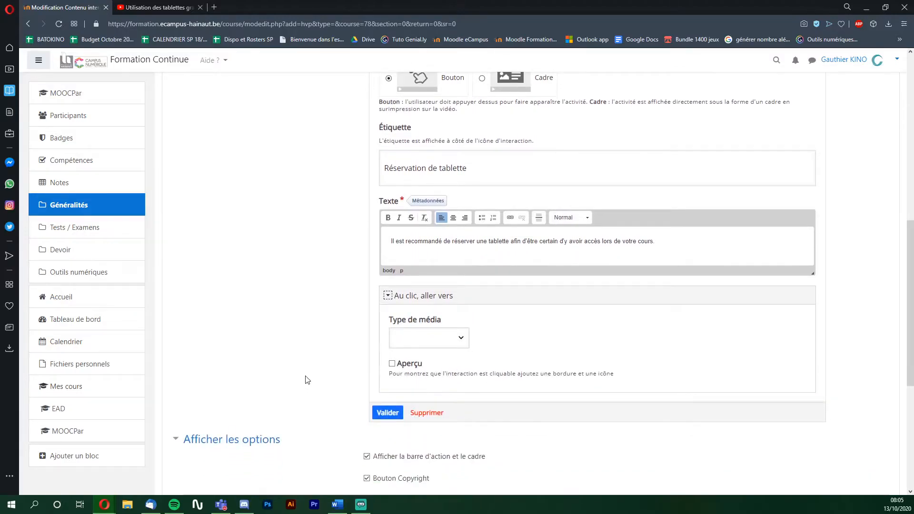
pyautogui.click(453, 340)
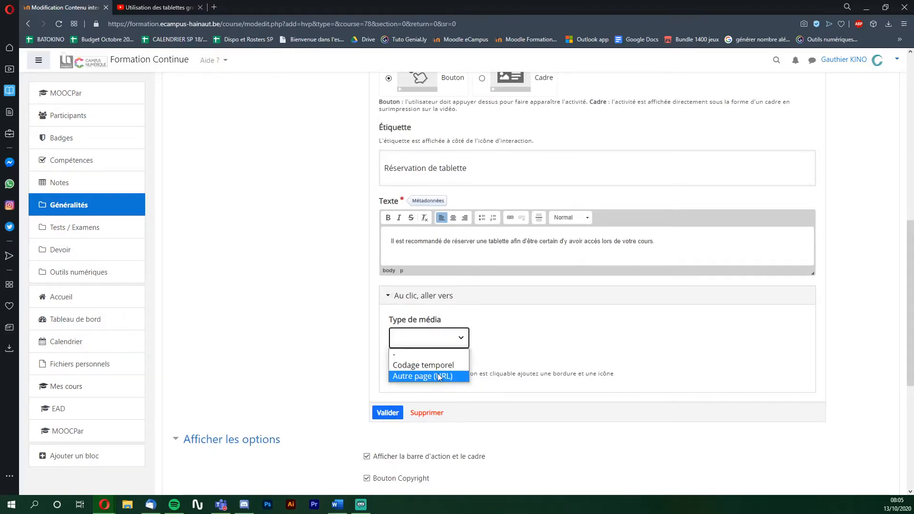
pyautogui.click(318, 369)
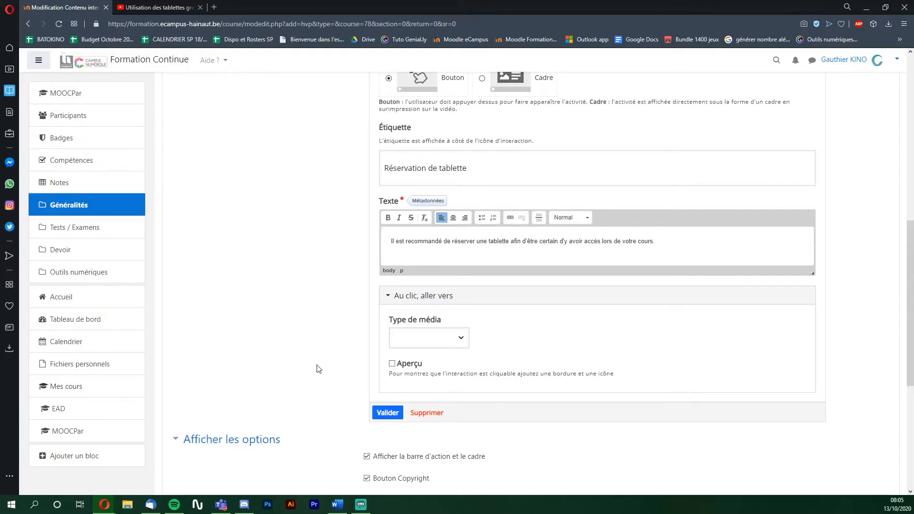
pyautogui.click(388, 414)
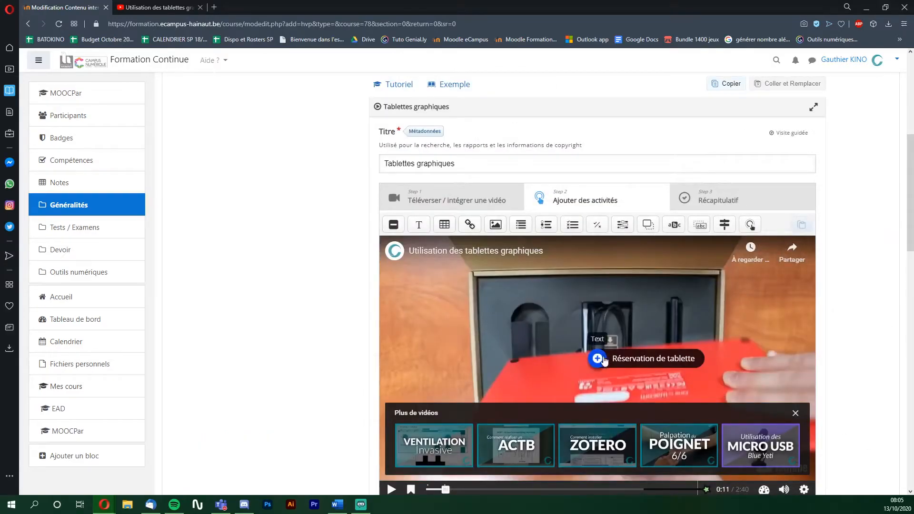
pyautogui.moveTo(606, 360); pyautogui.dragTo(667, 273)
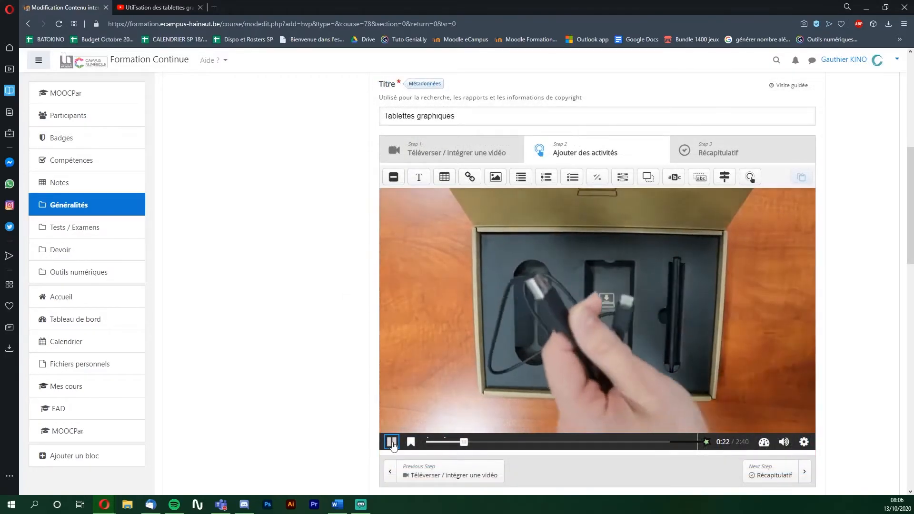
pyautogui.click(392, 443)
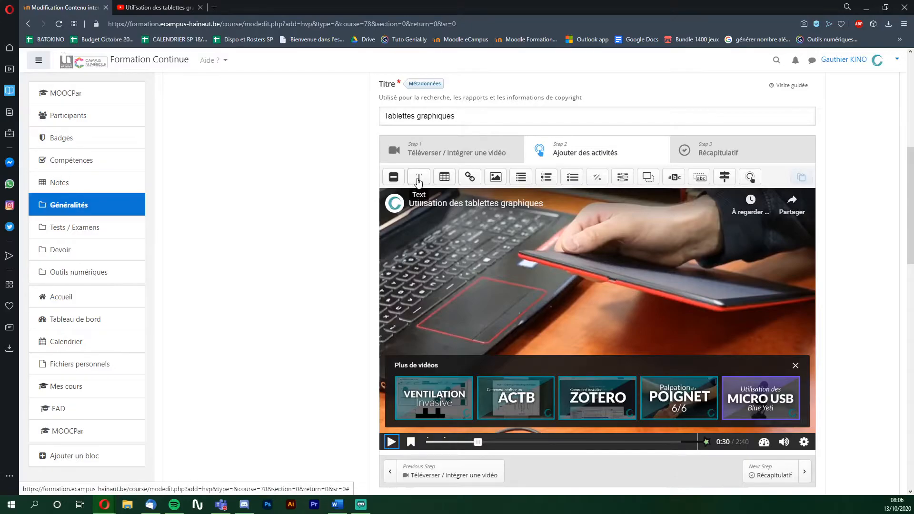
# - Add a framed text at 0:30–0:33 warning to mind the cable orientation to protect the USB port
pyautogui.click(418, 180)
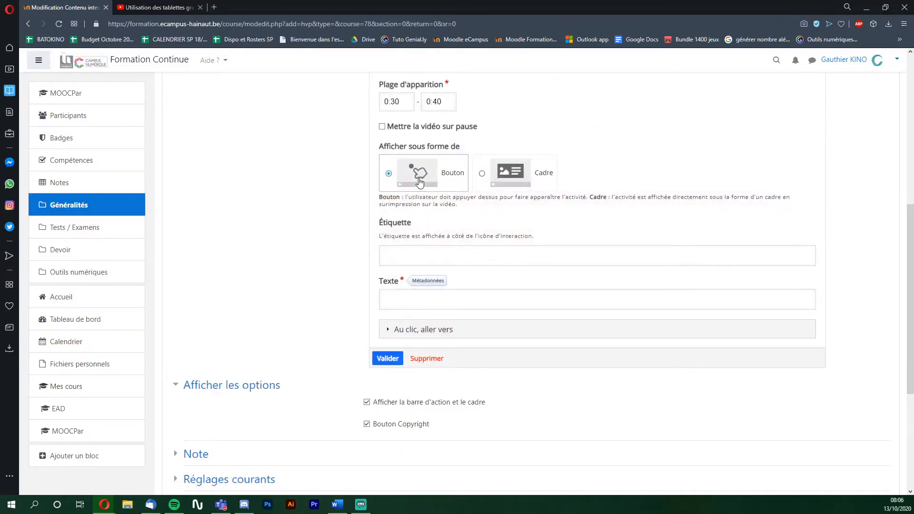
pyautogui.moveTo(435, 103); pyautogui.dragTo(454, 105)
pyautogui.press('BackSpace')
pyautogui.write('33')
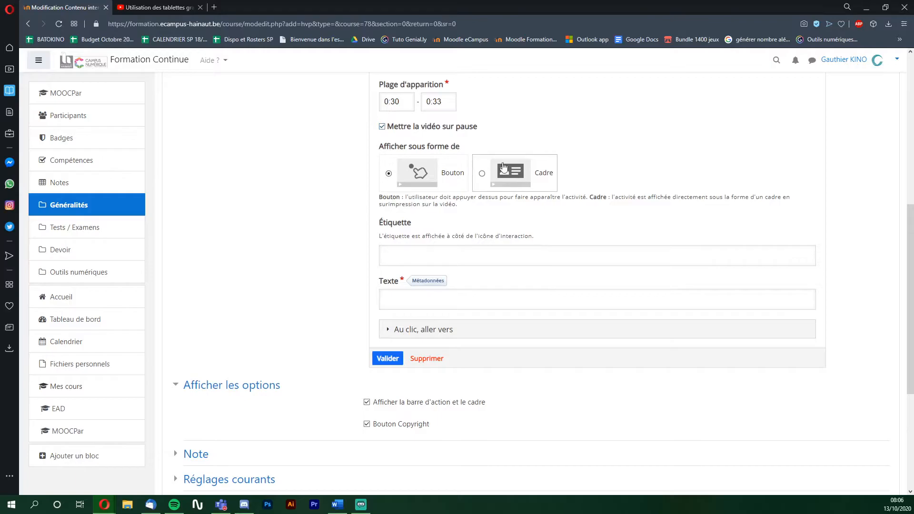
pyautogui.click(508, 176)
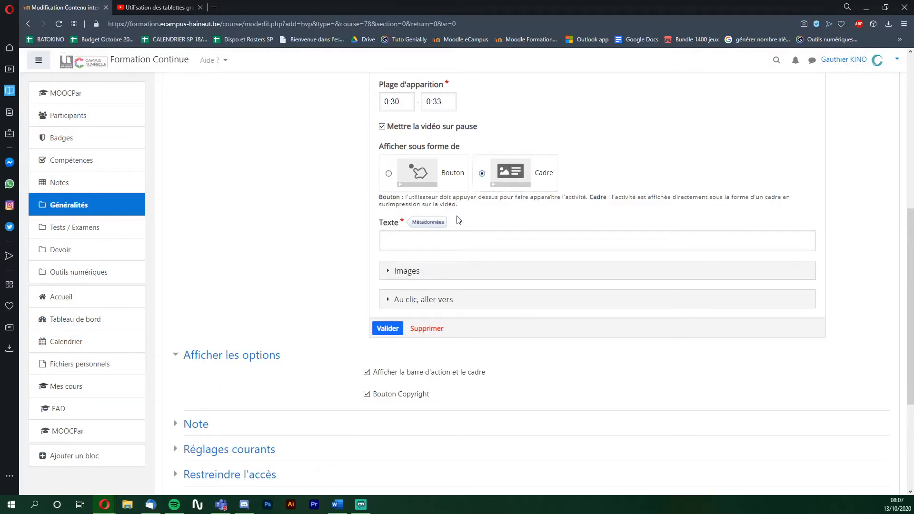
pyautogui.click(457, 242)
pyautogui.write("Il est très important de faire attention à l'orientation")
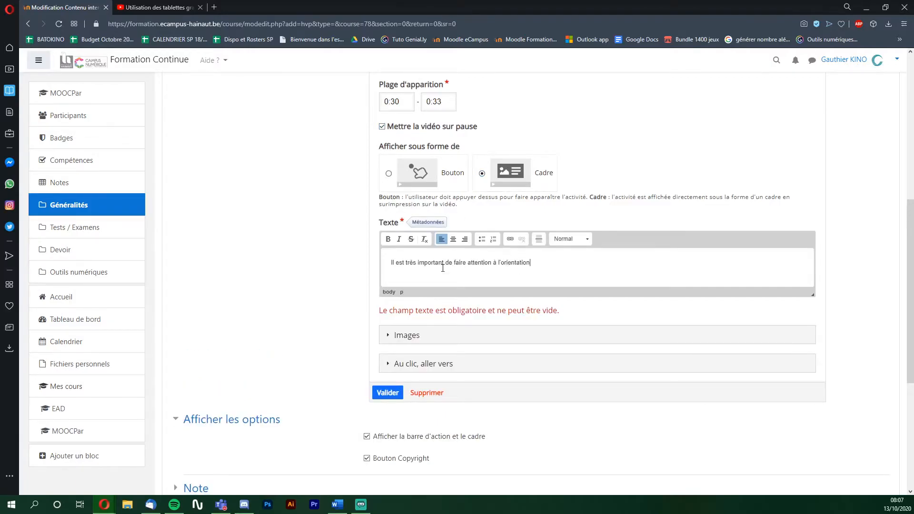
pyautogui.write(" du câble, afin d'éviter d'abîmer le port USB de la tablette!")
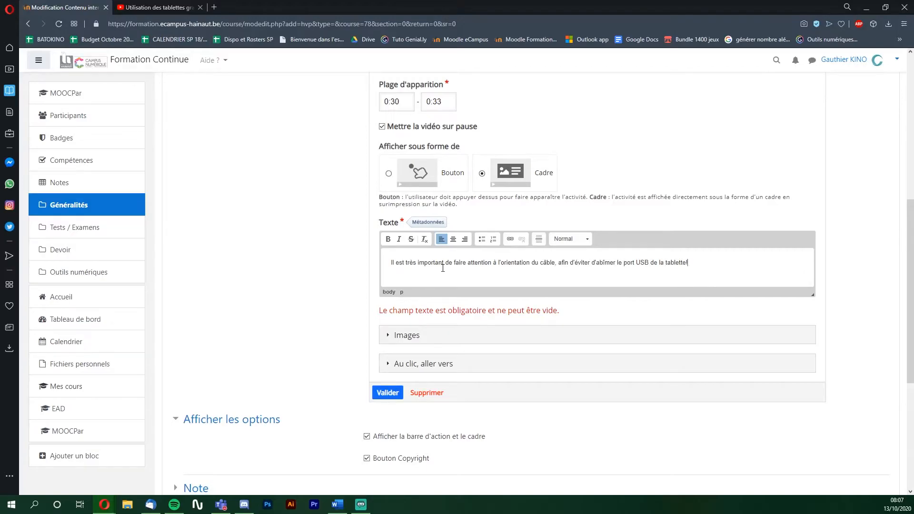
# - Save the text frame, widen its box so the text fits, and resume the preview
pyautogui.click(388, 393)
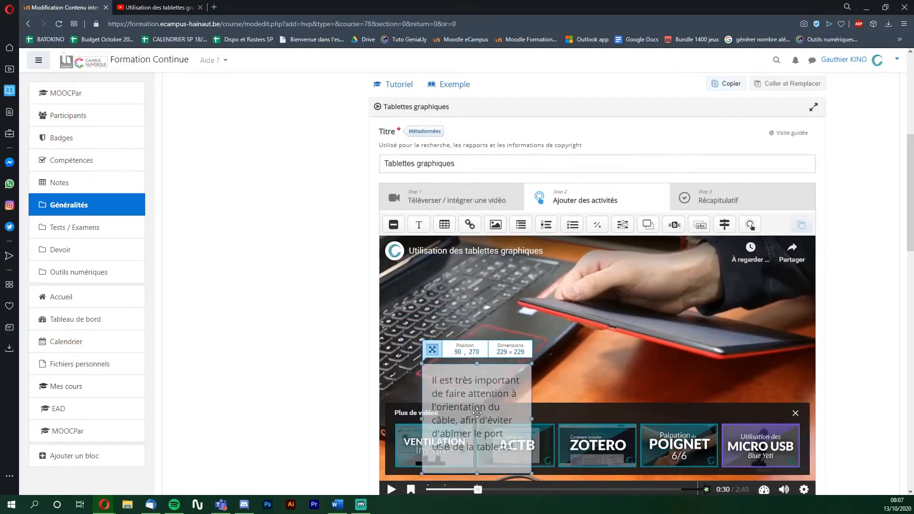
pyautogui.moveTo(531, 364); pyautogui.dragTo(755, 417)
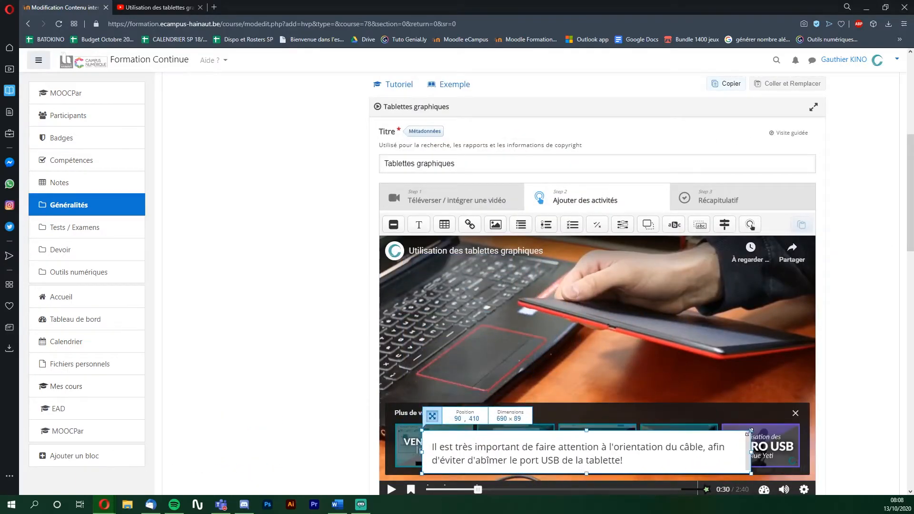
pyautogui.click(391, 490)
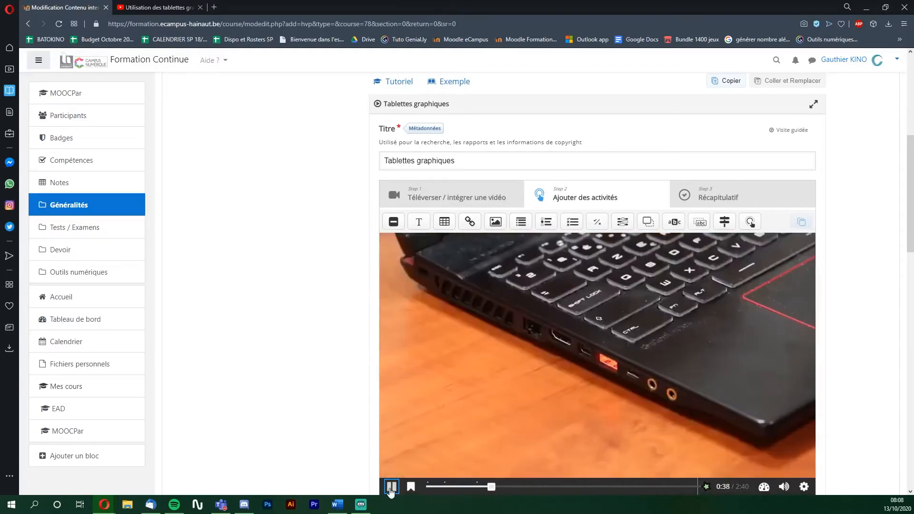
# - At 0:51, create a label ending at 0:56 reading 'La tablette graphique remplacera votre souris', moved up-left
pyautogui.click(391, 488)
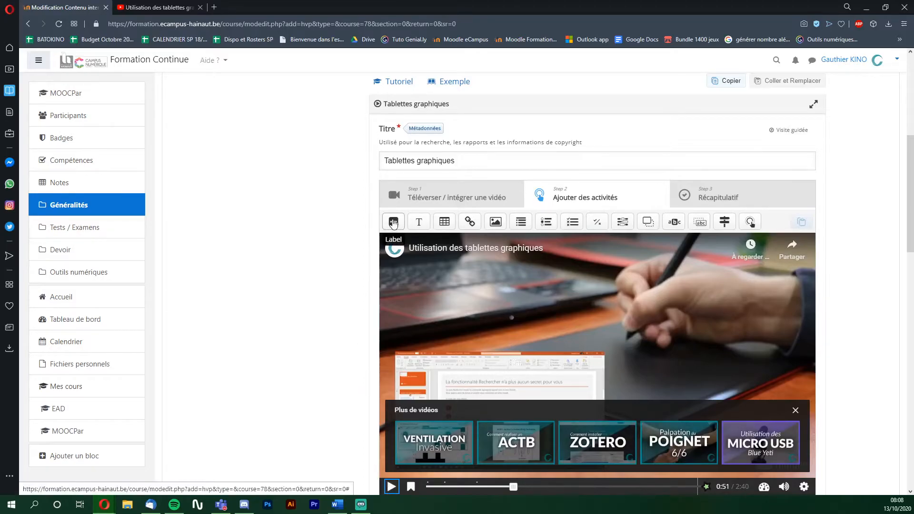
pyautogui.click(393, 222)
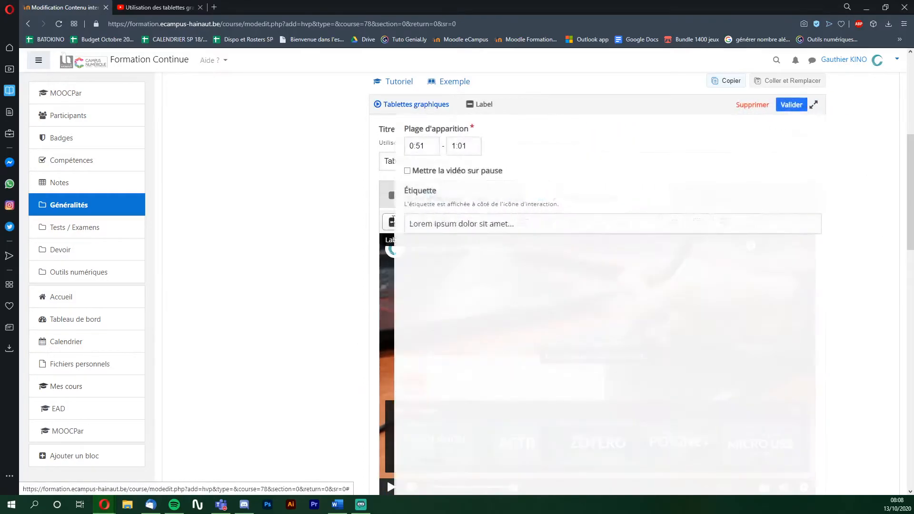
pyautogui.doubleClick(427, 148)
pyautogui.write('0:56')
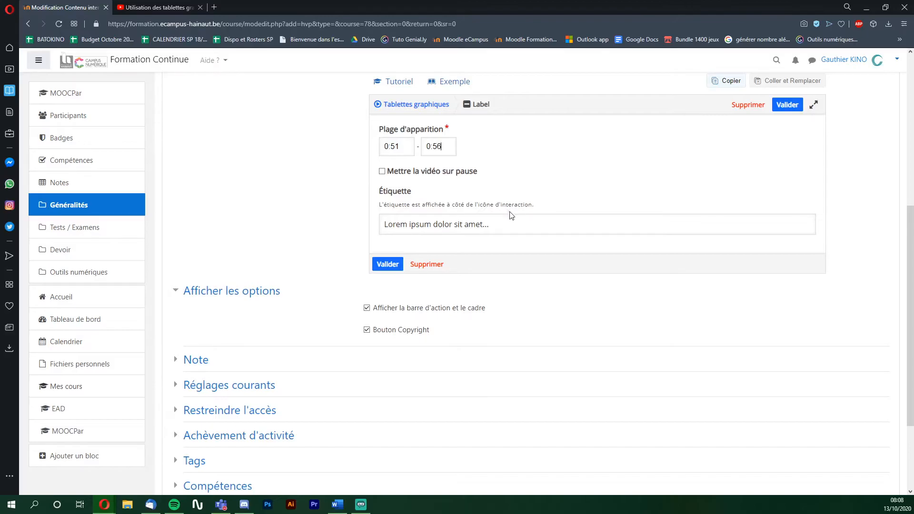
pyautogui.click(515, 222)
pyautogui.write('La tablette graphique remplacera votre souris')
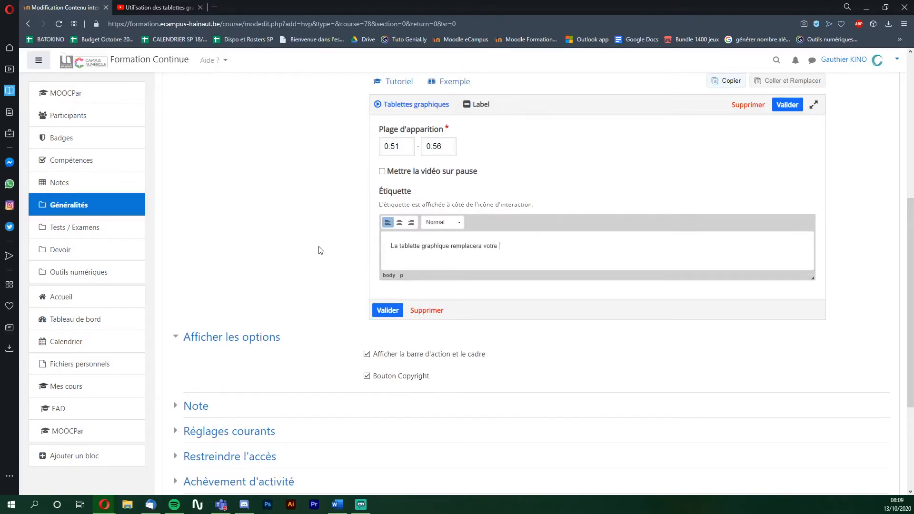
pyautogui.click(391, 307)
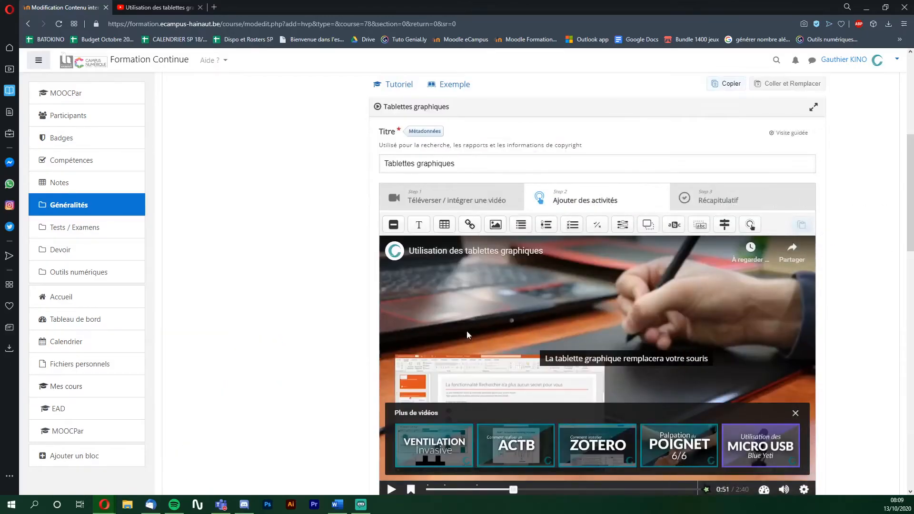
pyautogui.moveTo(603, 364); pyautogui.dragTo(482, 349)
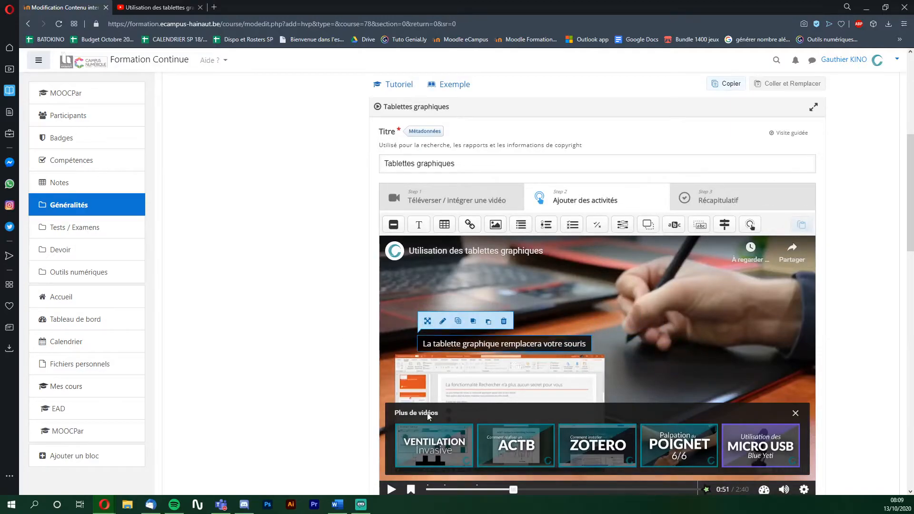
# - At 0:57, add a Single Choice Set labelled 'Comment passer en plein écran?' titled 'Plein écran'
pyautogui.click(391, 489)
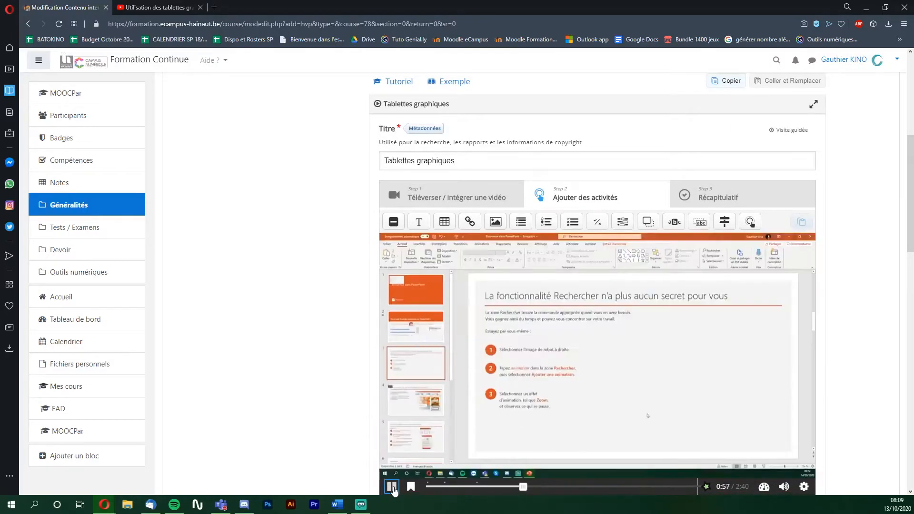
pyautogui.click(391, 489)
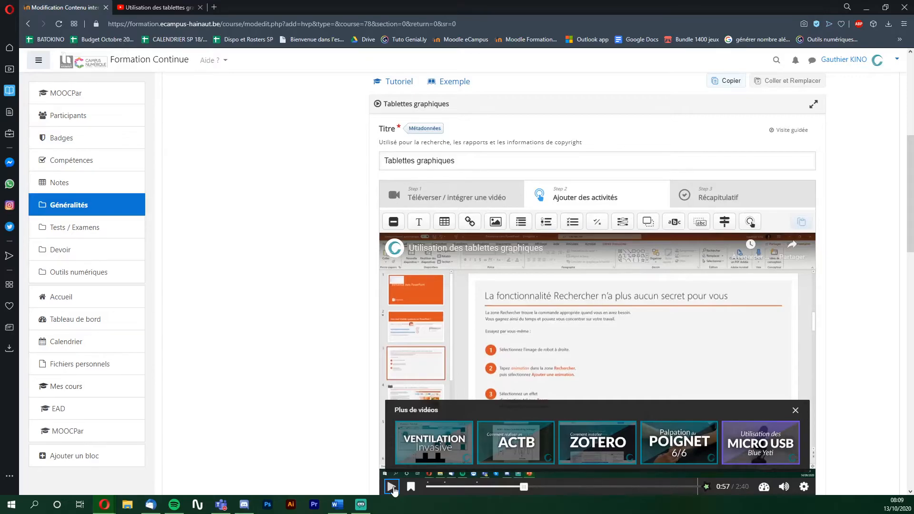
pyautogui.click(548, 228)
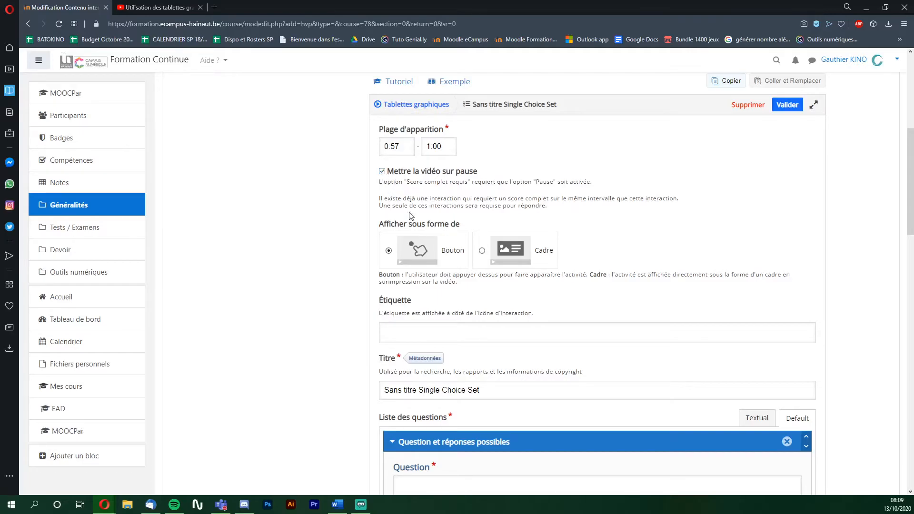
pyautogui.click(438, 333)
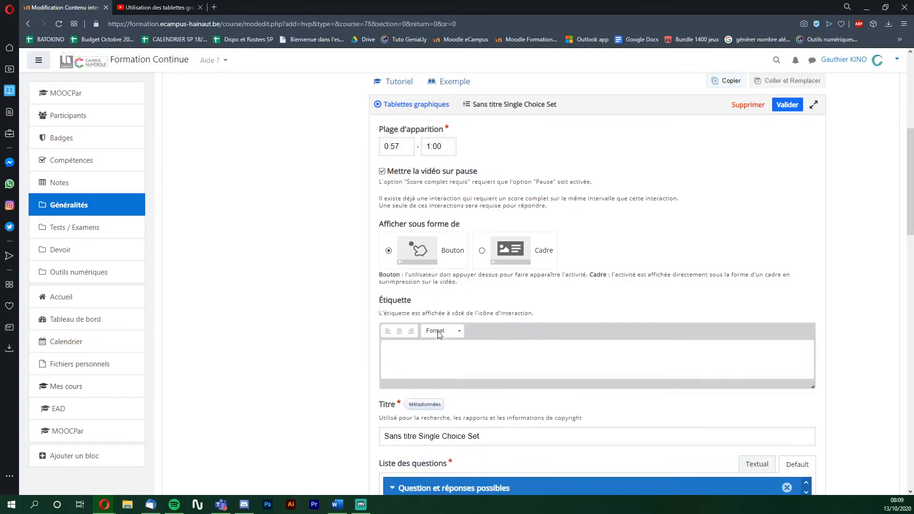
pyautogui.write('Comment passer en plein écran?')
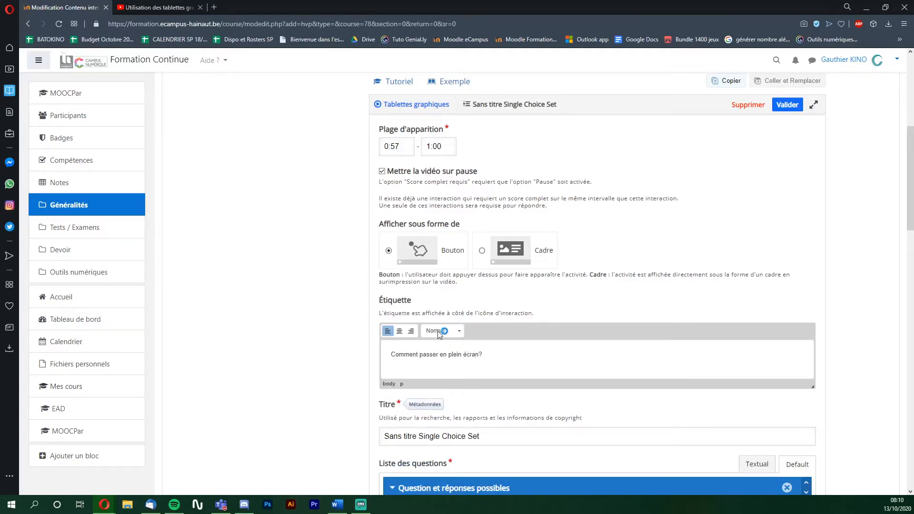
pyautogui.moveTo(479, 436); pyautogui.dragTo(343, 439)
pyautogui.write('Plein écran')
pyautogui.scroll(-4, 337, 443)
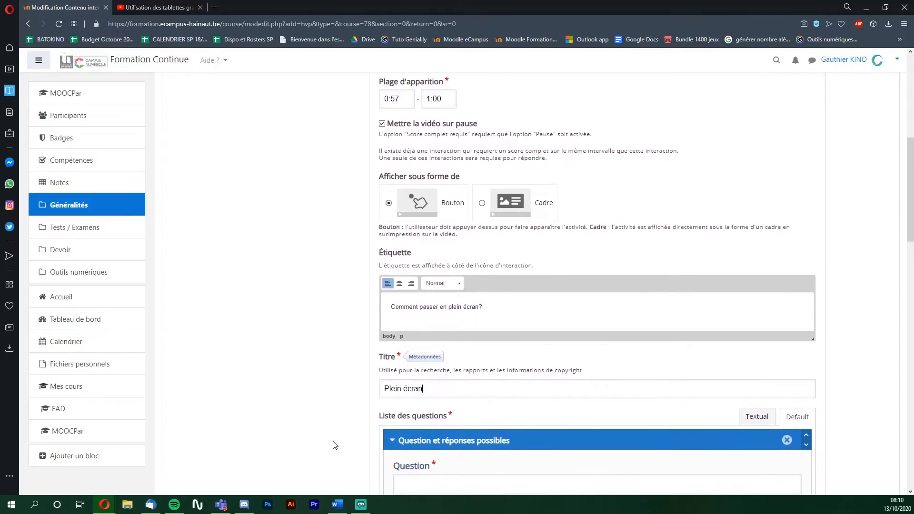
# - Enter the full-screen question with 'Mode diaporama' as correct answer and 'Zoom +' as wrong answer
pyautogui.click(465, 344)
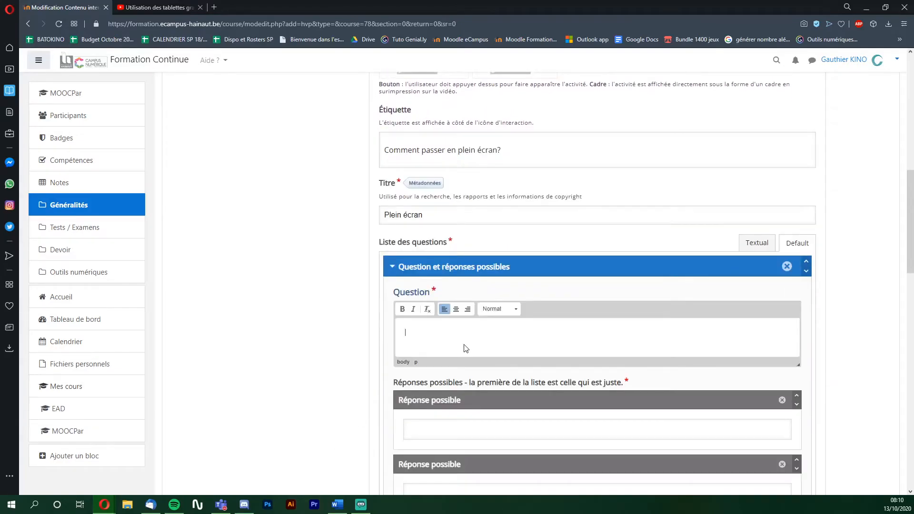
pyautogui.write('Où devrais-je appuyer pour mettre mon Powerppint en plein écran?')
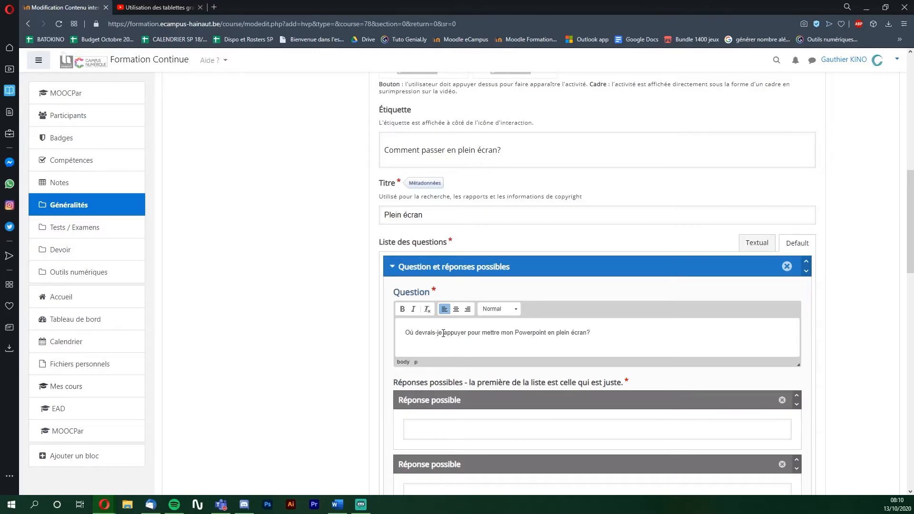
pyautogui.scroll(-3, 333, 337)
pyautogui.click(445, 285)
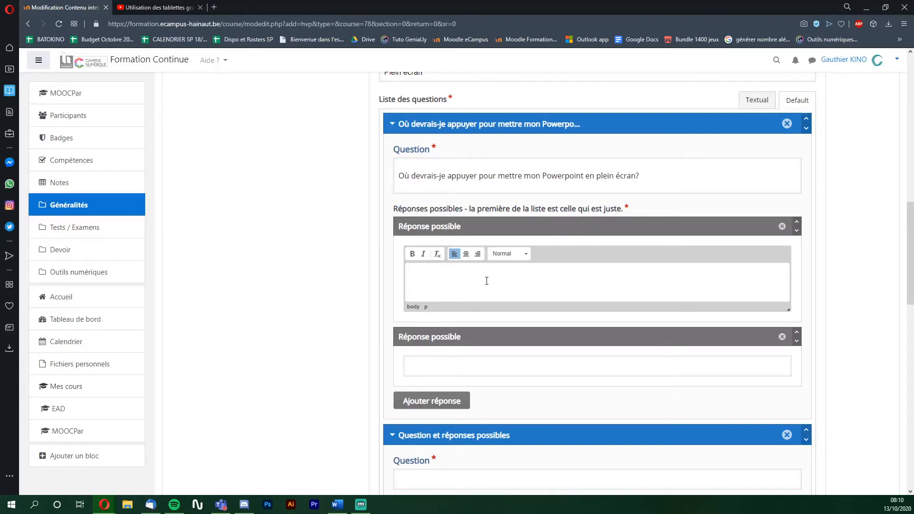
pyautogui.write('le bouton "Mode diaporama", présent en bas à droite de mon écran')
pyautogui.click(511, 368)
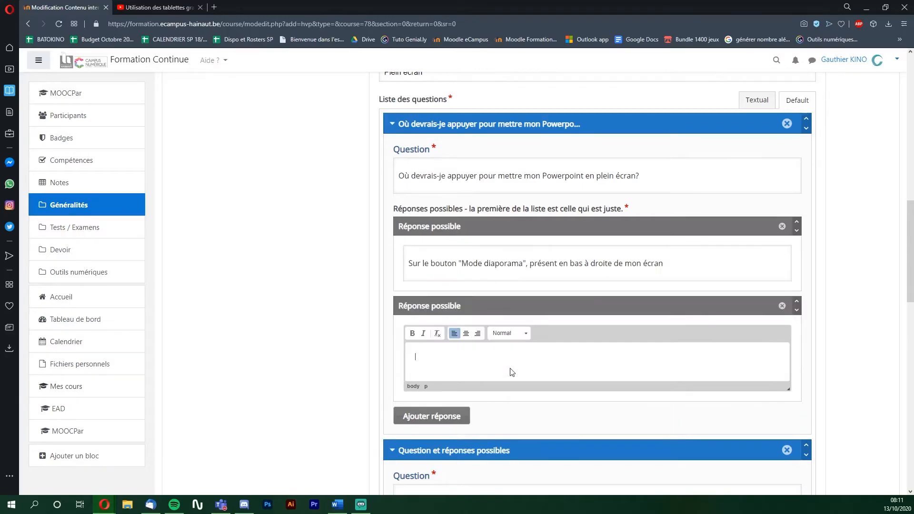
pyautogui.write('Sur le bouton "Zoom +", présent en bas à droite de mon écran')
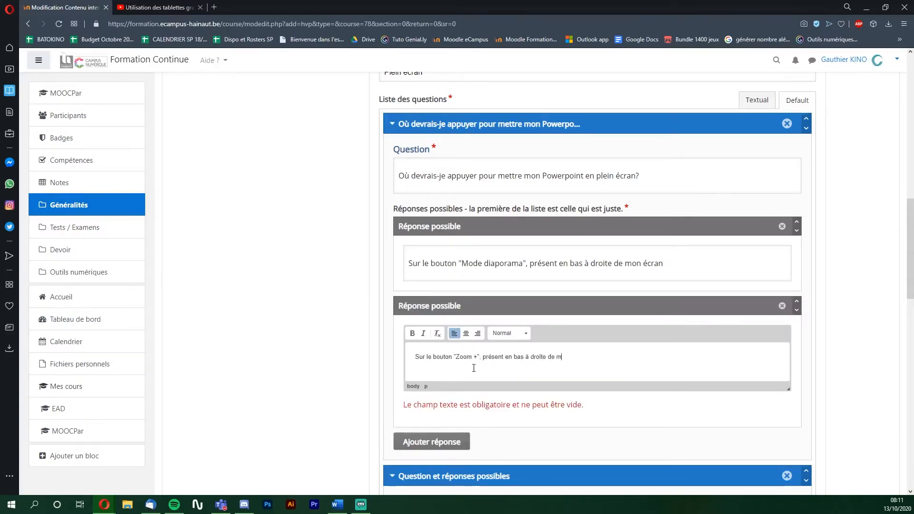
# - Add the 0–100% feedback about 'Mode diaporama' and expand Options générales and Adaptativité
pyautogui.scroll(-8, 297, 385)
pyautogui.scroll(-4, 296, 381)
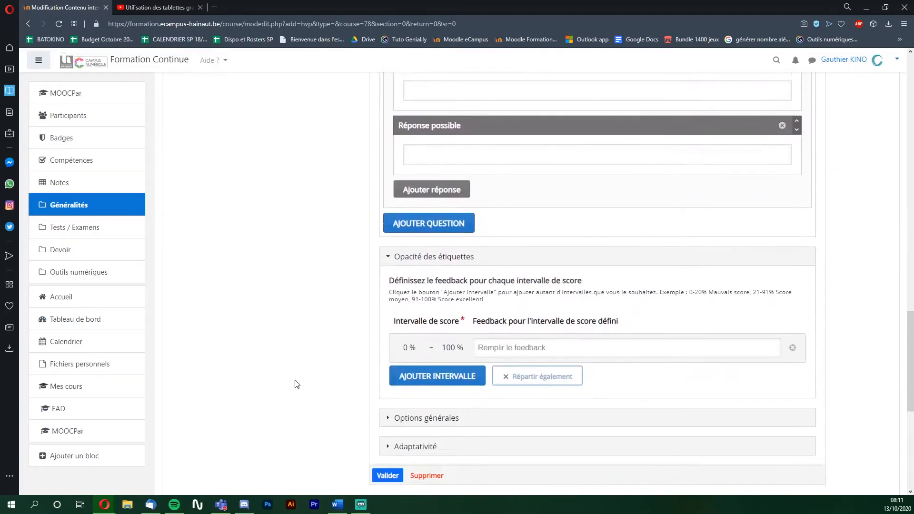
pyautogui.click(540, 281)
pyautogui.write('Pour mettre ma diapositive en plein écran, il faut cliquer sur "Mode diapor')
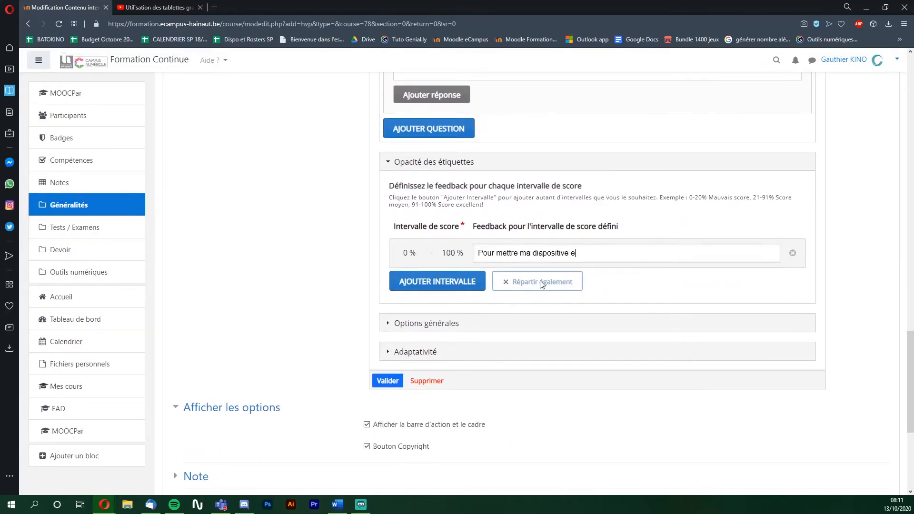
pyautogui.click(431, 326)
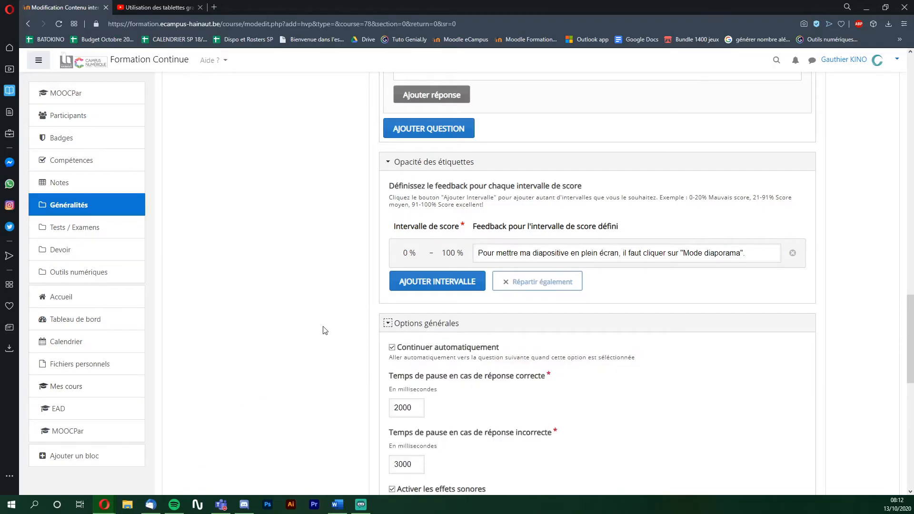
pyautogui.scroll(-4, 319, 327)
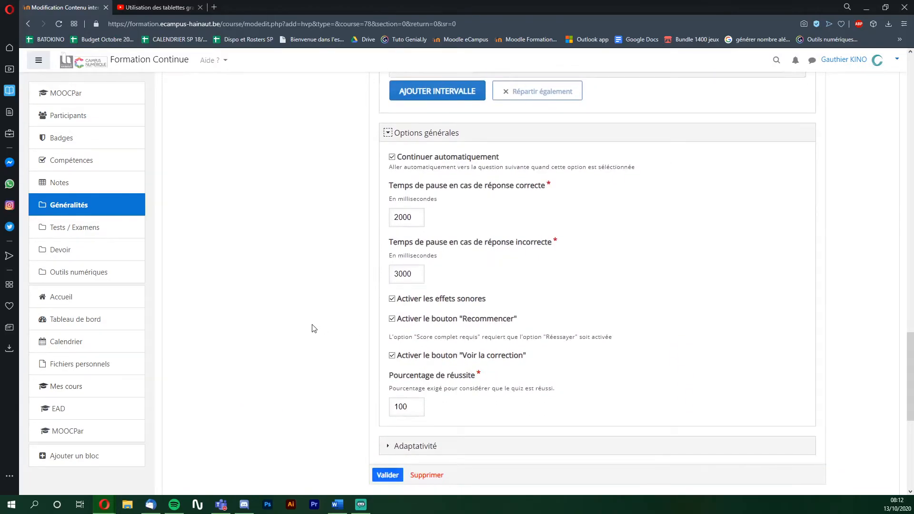
pyautogui.click(418, 448)
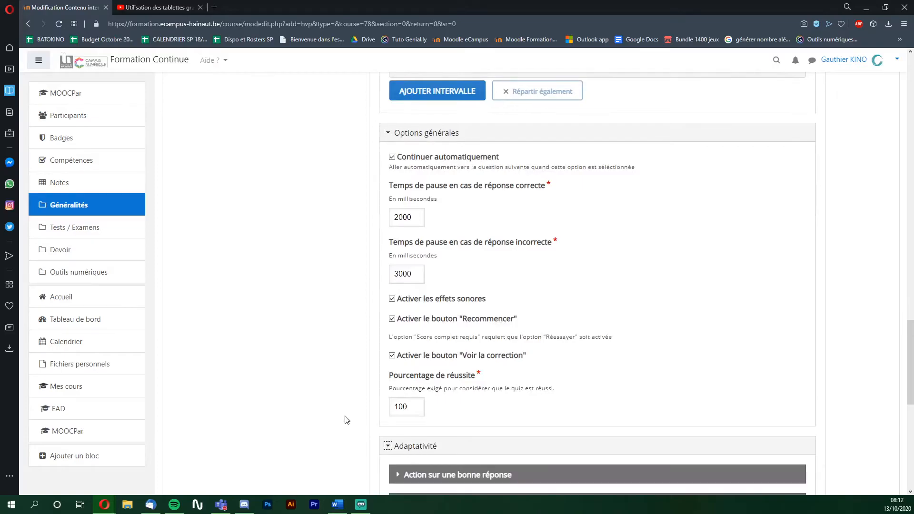
pyautogui.scroll(-4, 292, 365)
pyautogui.scroll(-1, 292, 365)
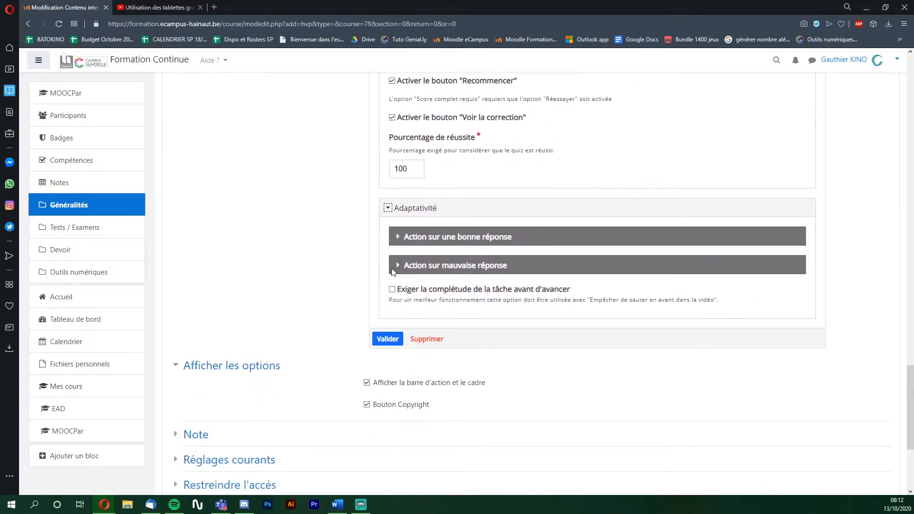
pyautogui.click(452, 238)
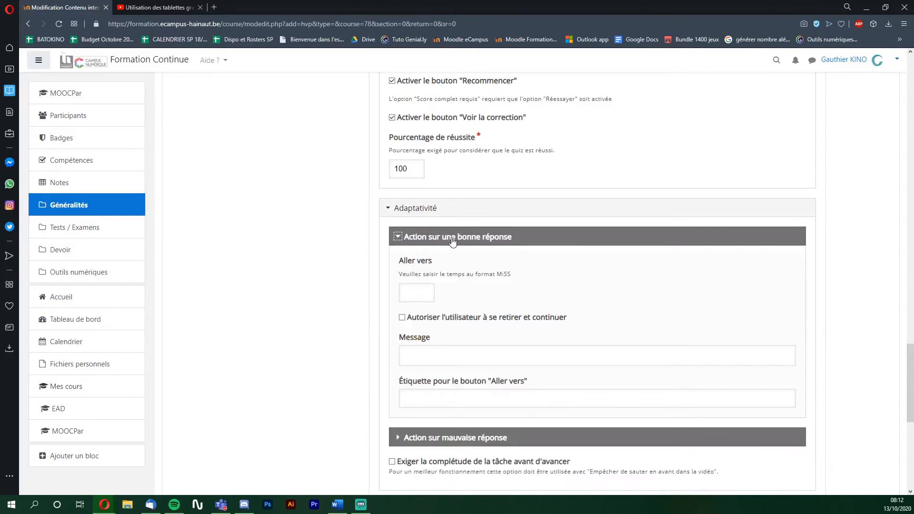
pyautogui.scroll(-2, 335, 271)
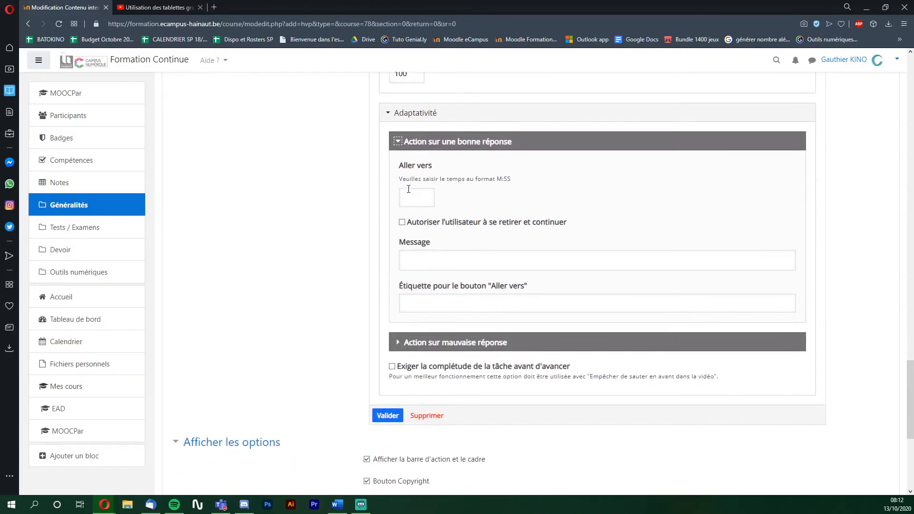
# - Save the Plein écran quiz onto the video and pause the preview at 1:22
pyautogui.click(387, 416)
pyautogui.moveTo(626, 296); pyautogui.dragTo(626, 298)
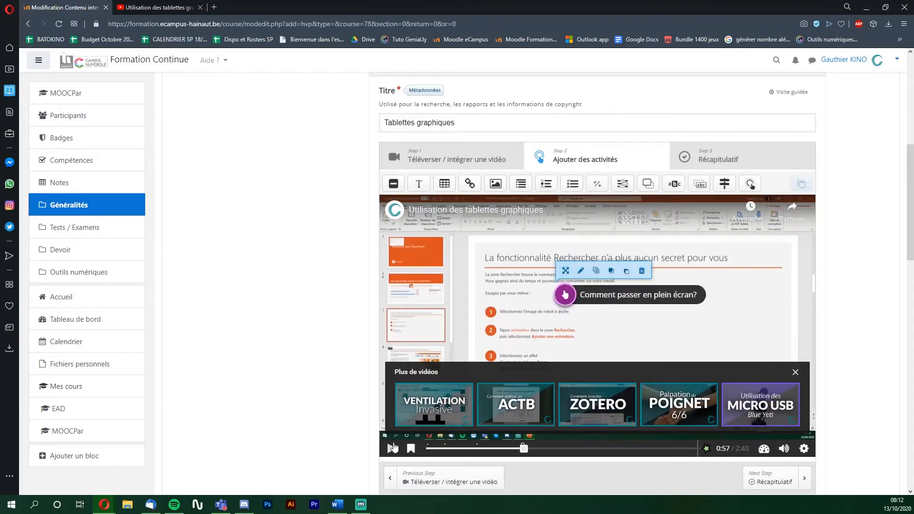
pyautogui.click(391, 449)
pyautogui.click(392, 452)
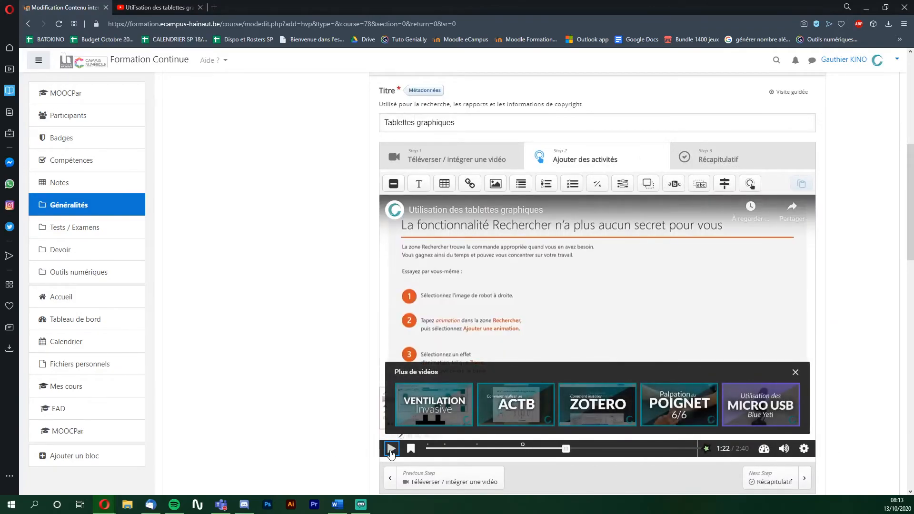
# - Add a pausing framed text at 1:22–1:25 explaining how to erase all drawings on a slide
pyautogui.moveTo(420, 185); pyautogui.dragTo(594, 286)
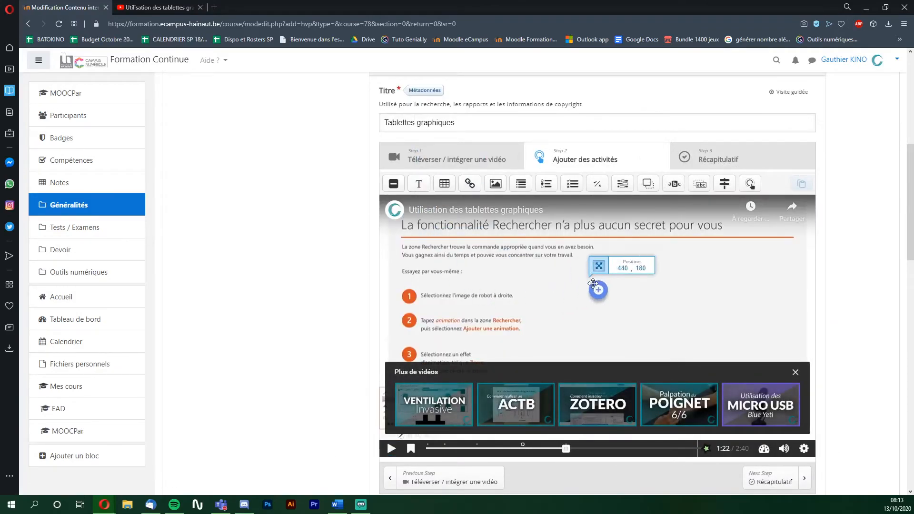
pyautogui.moveTo(433, 109); pyautogui.dragTo(454, 112)
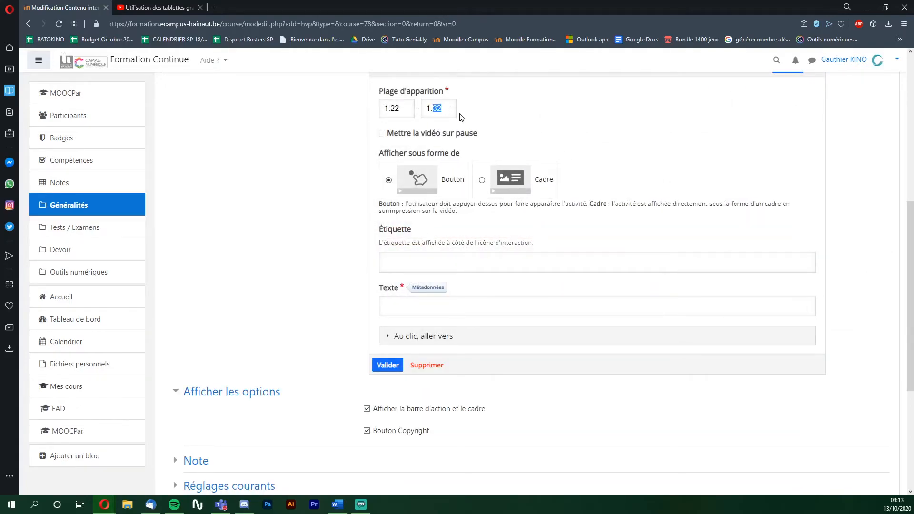
pyautogui.click(382, 135)
pyautogui.click(516, 188)
pyautogui.click(453, 247)
pyautogui.write('Pour supprimer l\'entiéreté des dessins d\'une diapositive, cliquez sur "Supprimer toutes les entrées manuscrites sur la diapositive"')
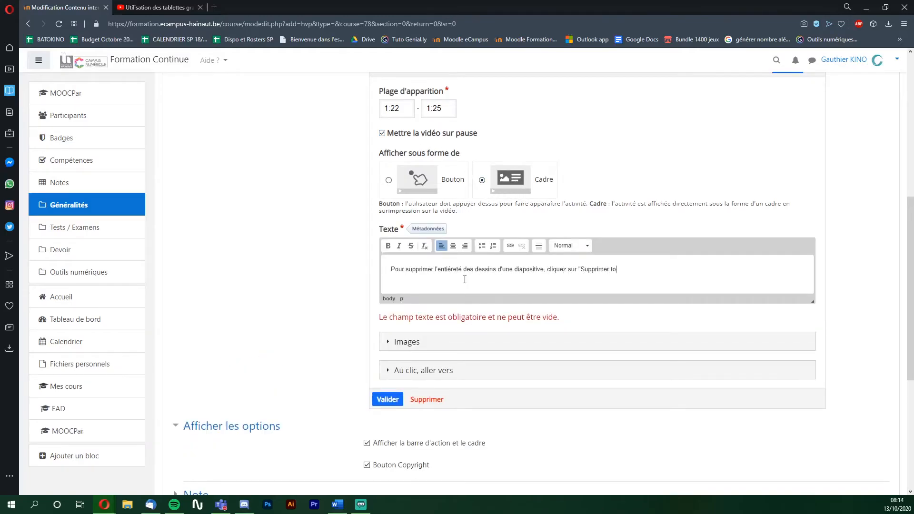
pyautogui.click(389, 399)
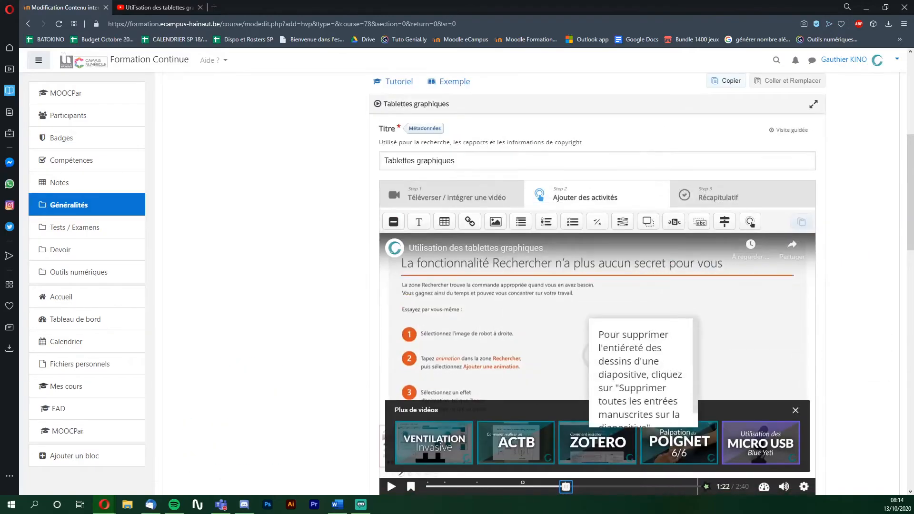
# - Resize the text box, move it lower right, and advance the preview to 1:41
pyautogui.moveTo(656, 351); pyautogui.dragTo(681, 351)
pyautogui.moveTo(560, 404); pyautogui.dragTo(561, 353)
pyautogui.moveTo(543, 323); pyautogui.dragTo(647, 369)
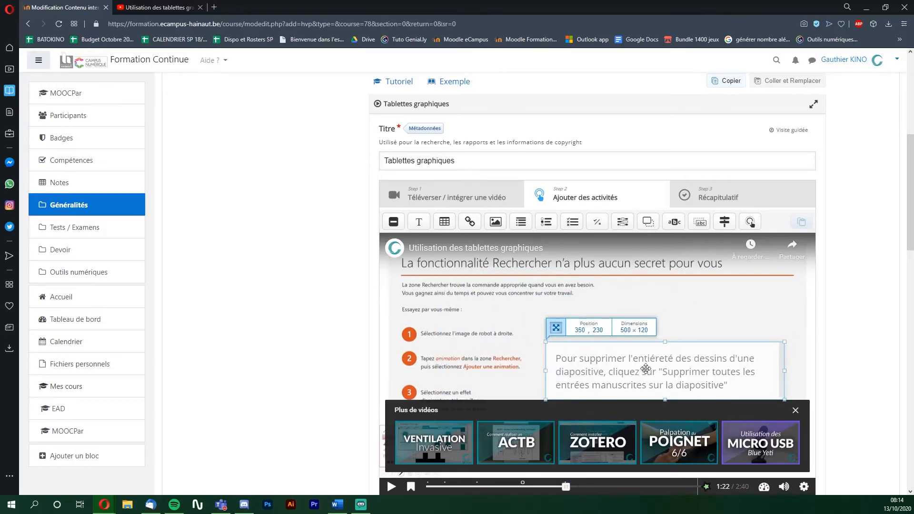
pyautogui.click(391, 487)
pyautogui.click(391, 487)
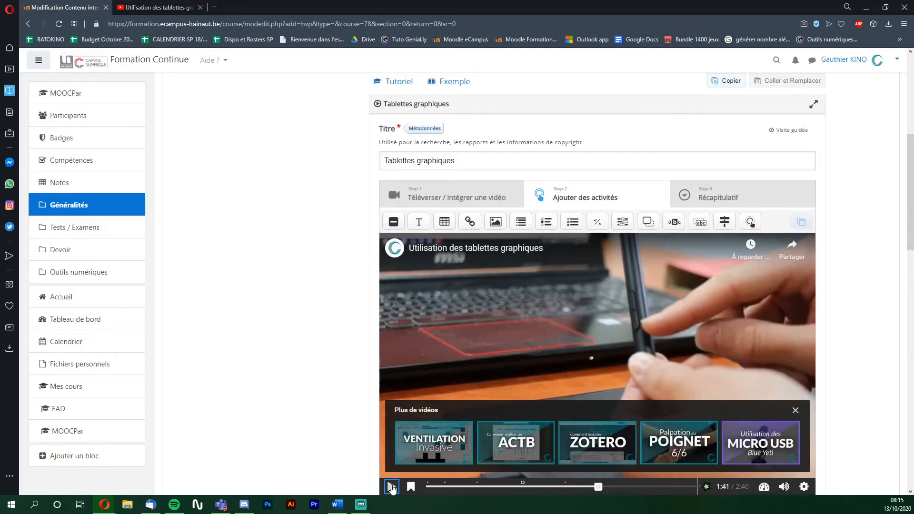
# - At 1:41, add a 'Désactiver les boutons' text button explaining stylus buttons can be disabled, then resume playback
pyautogui.click(419, 222)
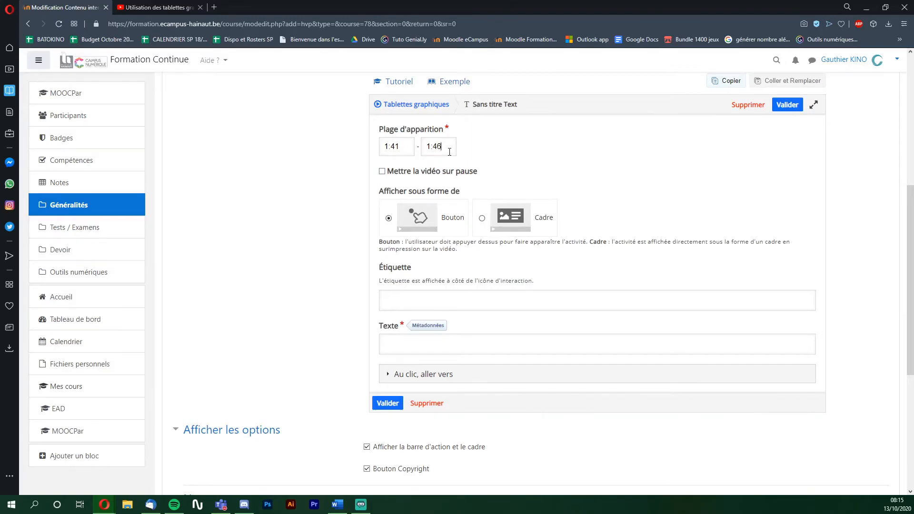
pyautogui.click(444, 223)
pyautogui.click(435, 296)
pyautogui.write('Désactiver les boutons')
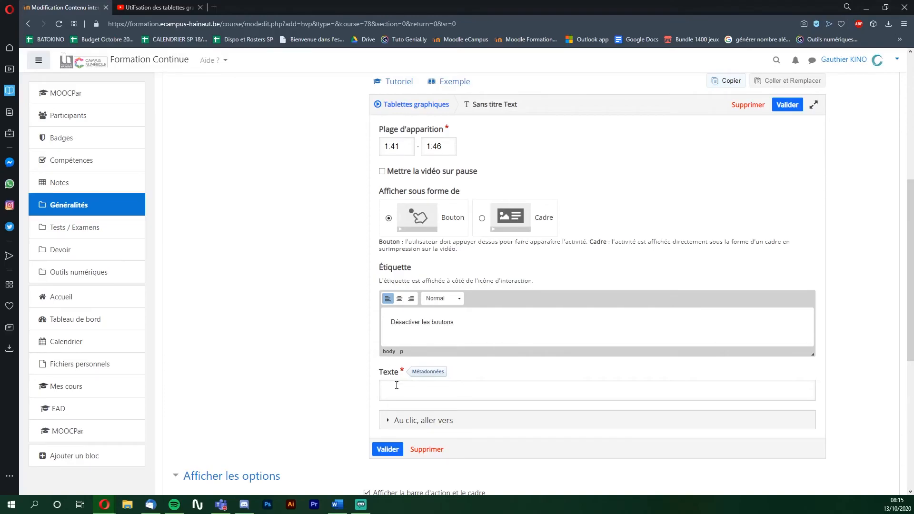
pyautogui.click(402, 389)
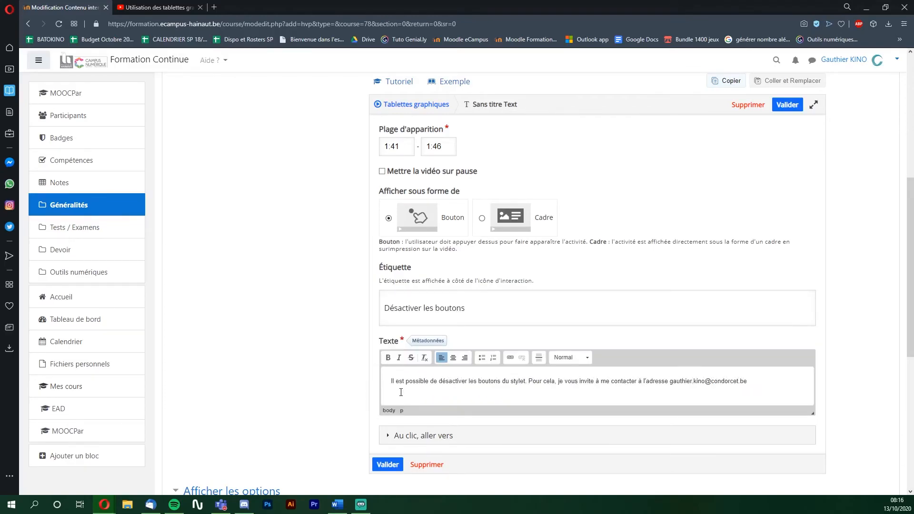
pyautogui.click(387, 464)
pyautogui.click(392, 486)
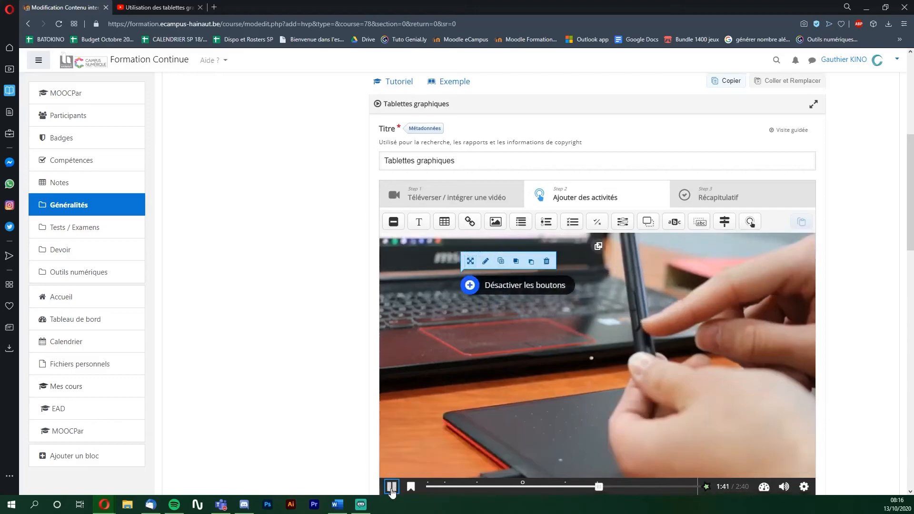
# - Add a centred two-line 2:22–2:29 label about saved drawings redrawing in slideshow mode, then go to Récapitulatif
pyautogui.moveTo(418, 221); pyautogui.dragTo(552, 380)
pyautogui.doubleClick(445, 146)
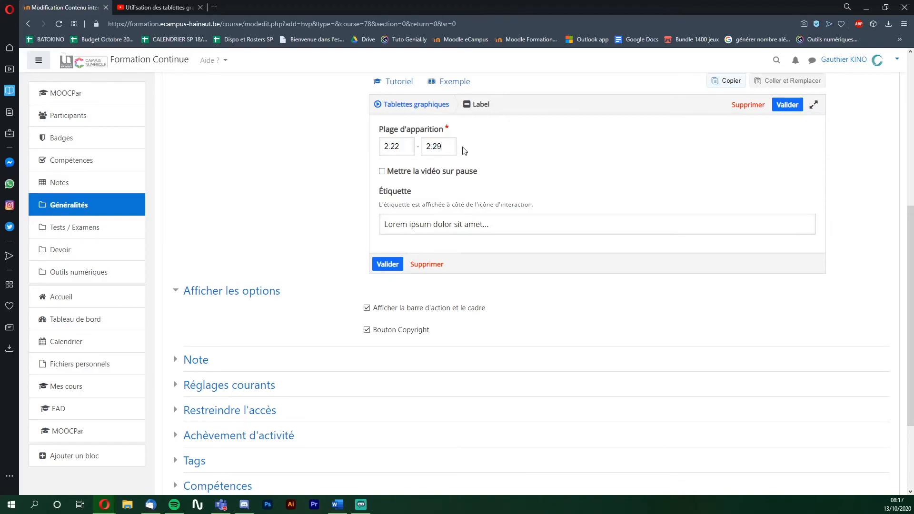
pyautogui.click(491, 225)
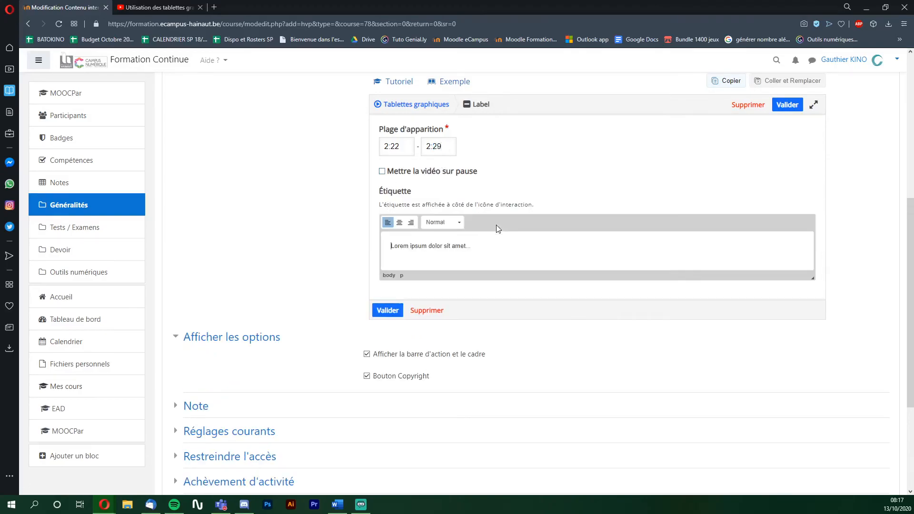
pyautogui.moveTo(498, 249); pyautogui.dragTo(390, 249)
pyautogui.write('Si vous enregistrez vos dessins ; la prochaine fois que vous visualiserez votre diapositive en mode diaporama,')
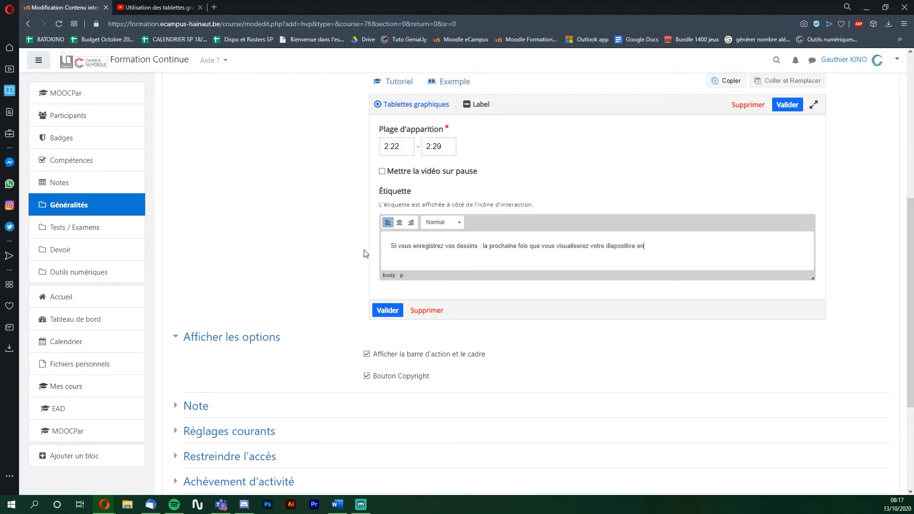
pyautogui.hotkey('shift', 'Return')
pyautogui.write('vos dessins viendronts se dessiner tout seul.')
pyautogui.click(400, 226)
pyautogui.click(387, 314)
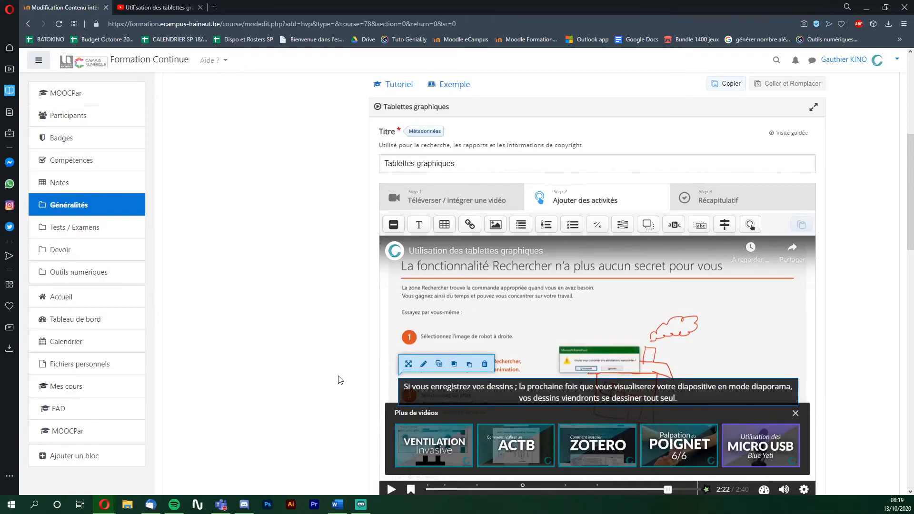
pyautogui.click(759, 203)
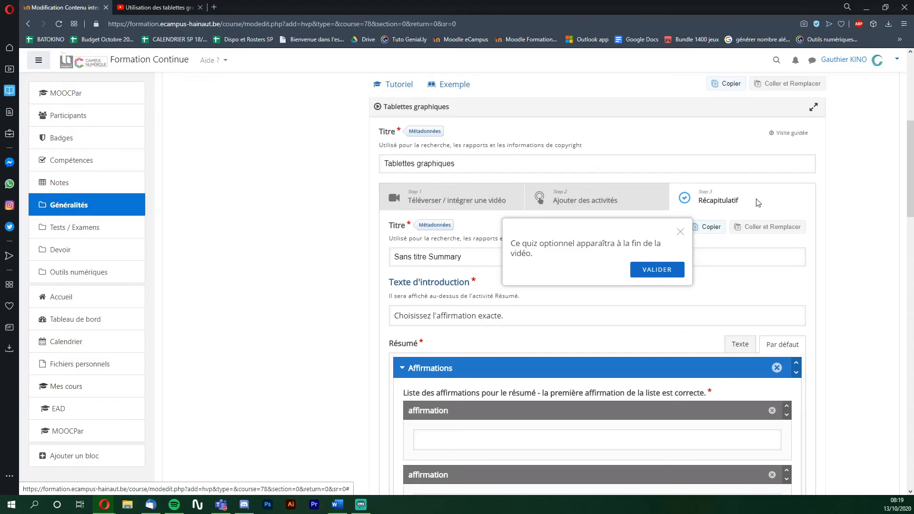
# - Title the summary 'Récapitulatif tablettes graphiques' with intro question 'A quoi peut me servir la tablette graphique'
pyautogui.click(680, 232)
pyautogui.moveTo(467, 257); pyautogui.dragTo(381, 271)
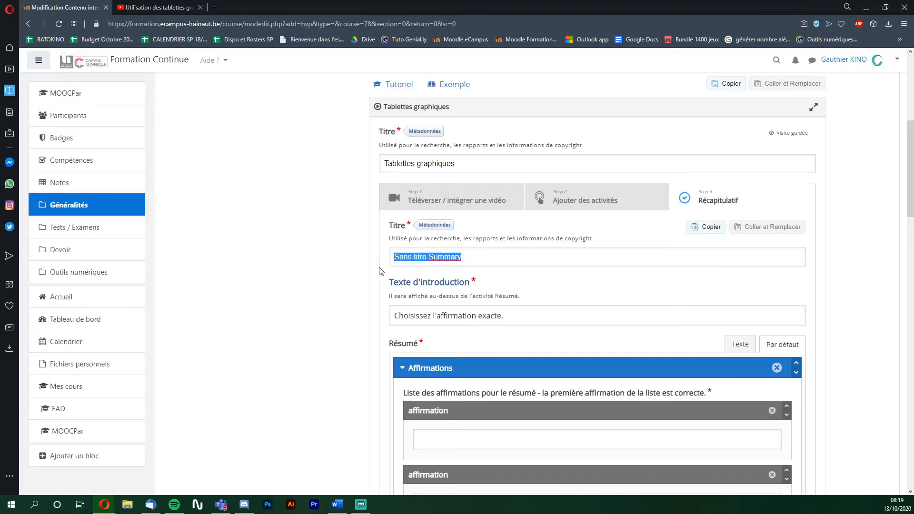
pyautogui.write('Récapitulatif tablettes graphiques')
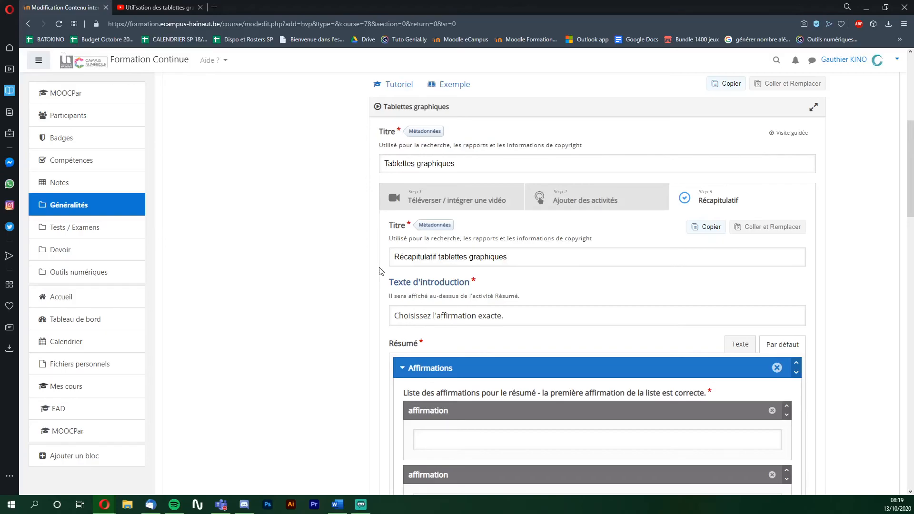
pyautogui.click(442, 314)
pyautogui.write('A quoi peut me servir la tablette graphique?')
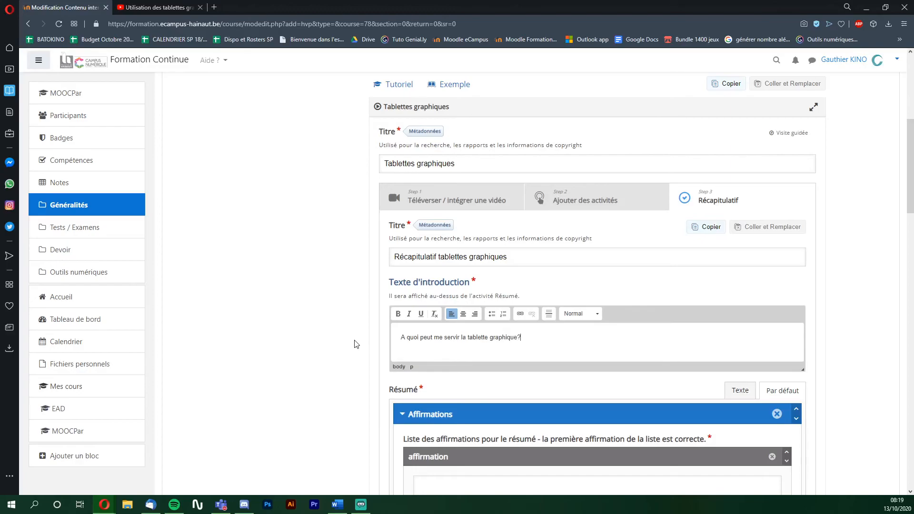
# - Enter the blackboard and audio-recording affirmations and the 0–100% feedback about using the tablet with Powerpoint
pyautogui.scroll(-5, 318, 345)
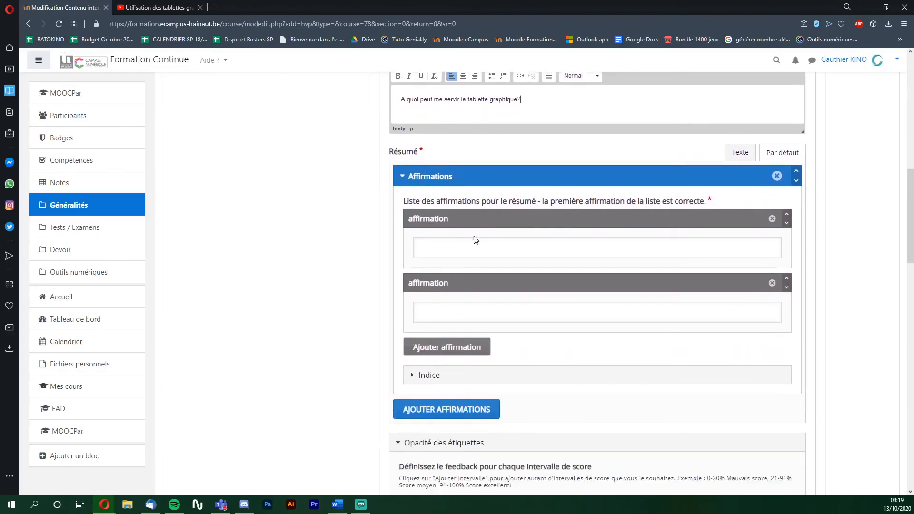
pyautogui.click(474, 241)
pyautogui.write('A remplacer mon tableau noir lors de mes cours en présentiel et distanciel')
pyautogui.click(476, 325)
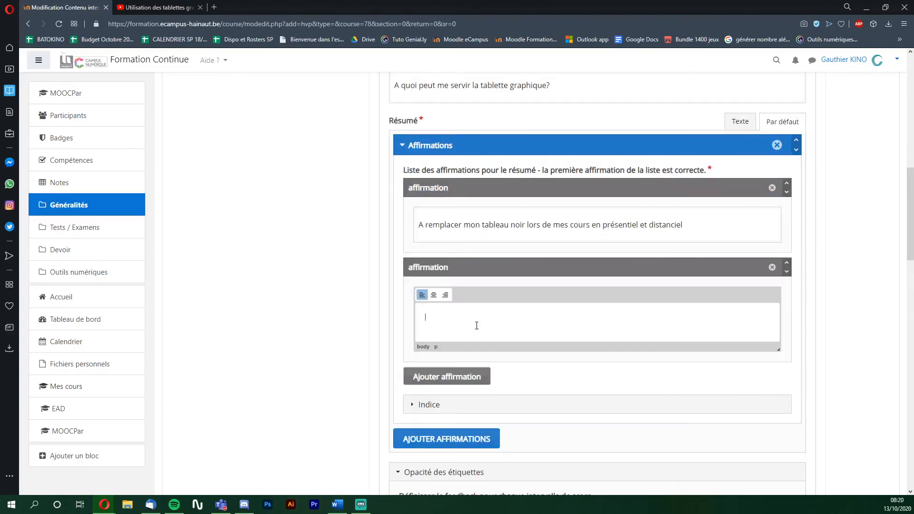
pyautogui.write("A enregistrer de l'audio sur mon Powerpoint")
pyautogui.scroll(-5, 310, 363)
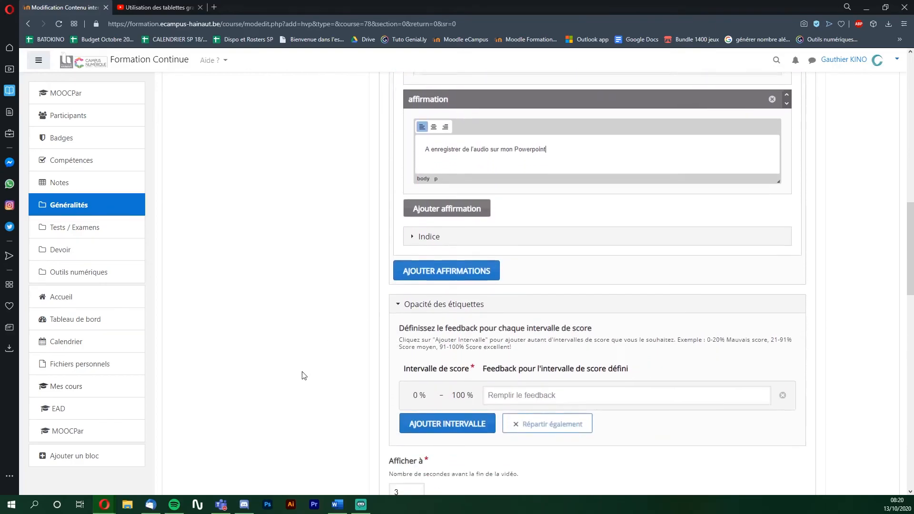
pyautogui.click(570, 331)
pyautogui.write("Lorsque vous donnez cours à l'aide d'un Powerpoint, vous pouvez utiliser la tablette graphique afin de dessiner des graphiques, annoter votre cours, etc")
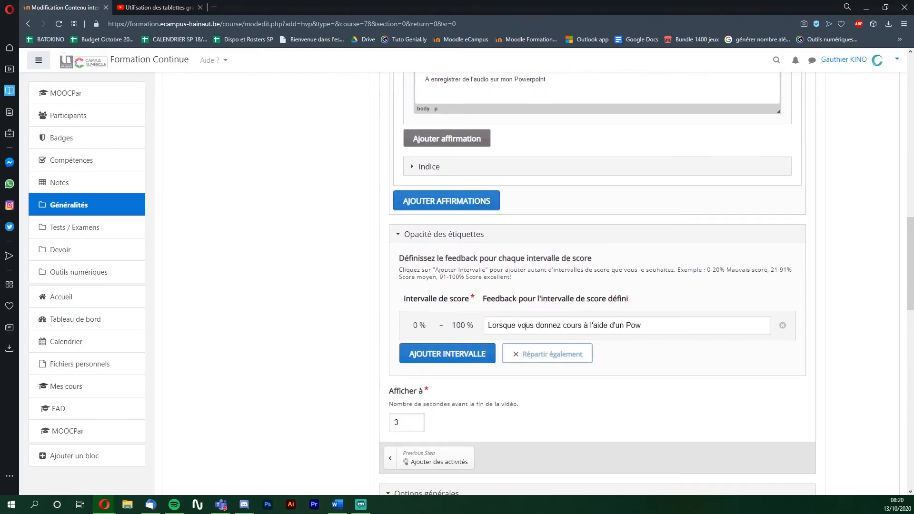
pyautogui.scroll(-12, 292, 298)
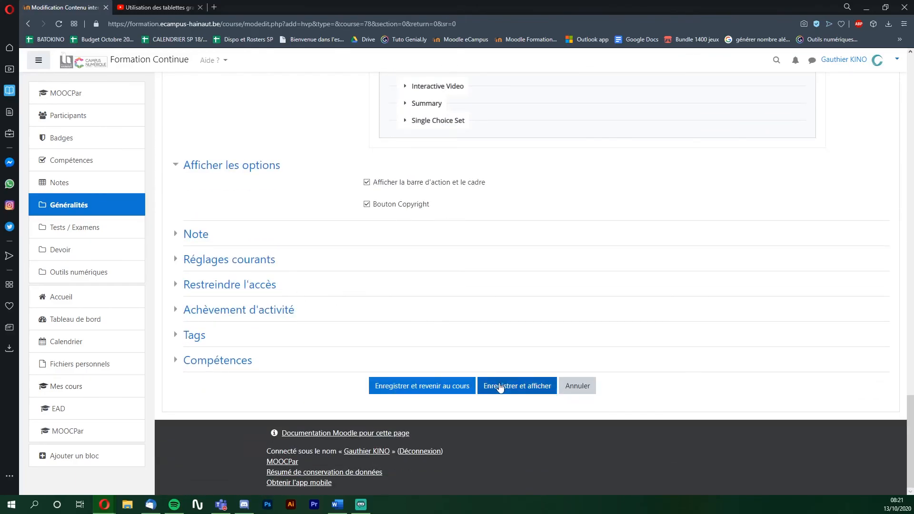
# - Save the activity with 'Enregistrer et afficher' and play the interactive video on its page
pyautogui.click(500, 386)
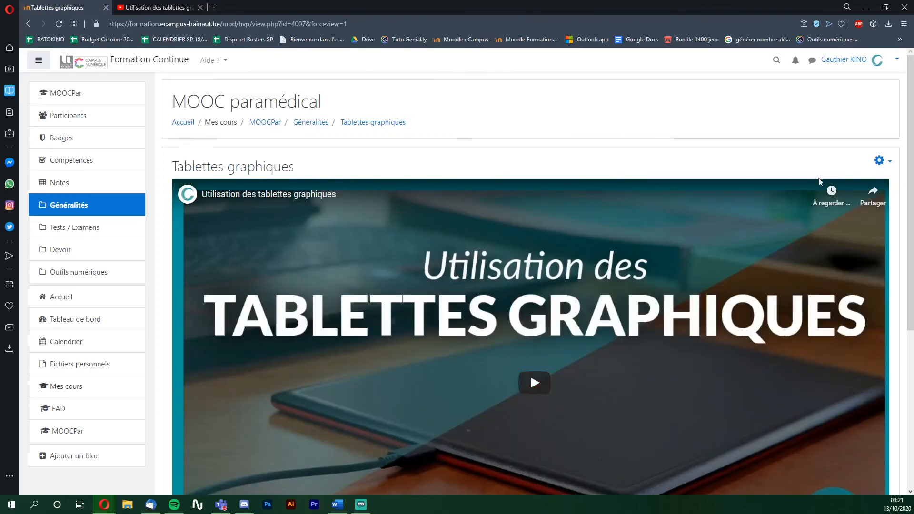
pyautogui.moveTo(913, 198); pyautogui.dragTo(910, 265)
pyautogui.click(562, 262)
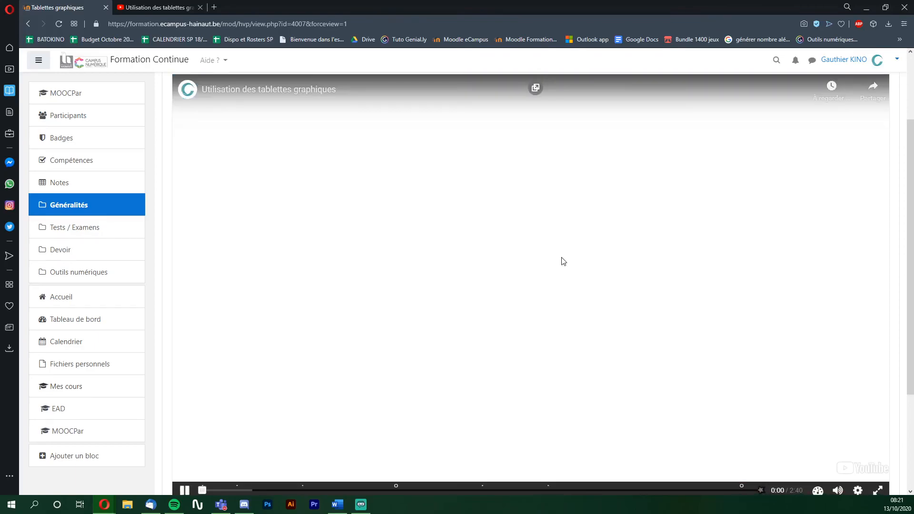